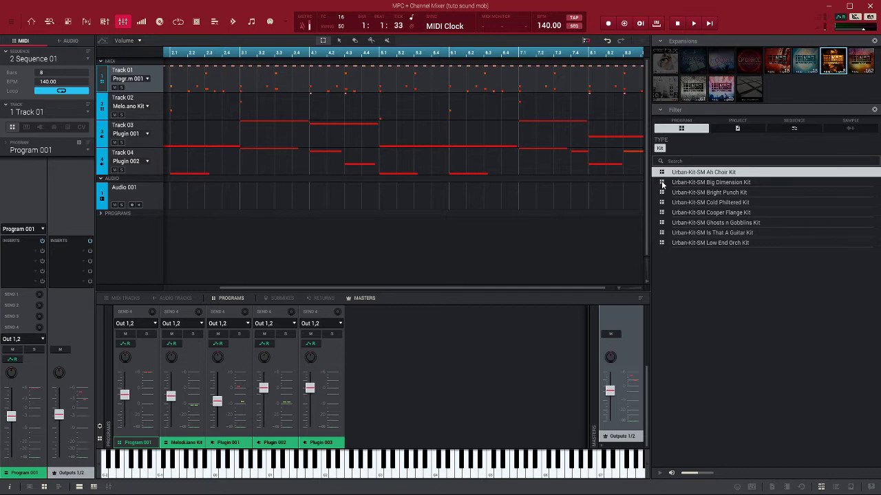
Preview the Urban drum kits one by one, from SM Big Dimension Kit through SM Low End Orch Kit.
click(661, 184)
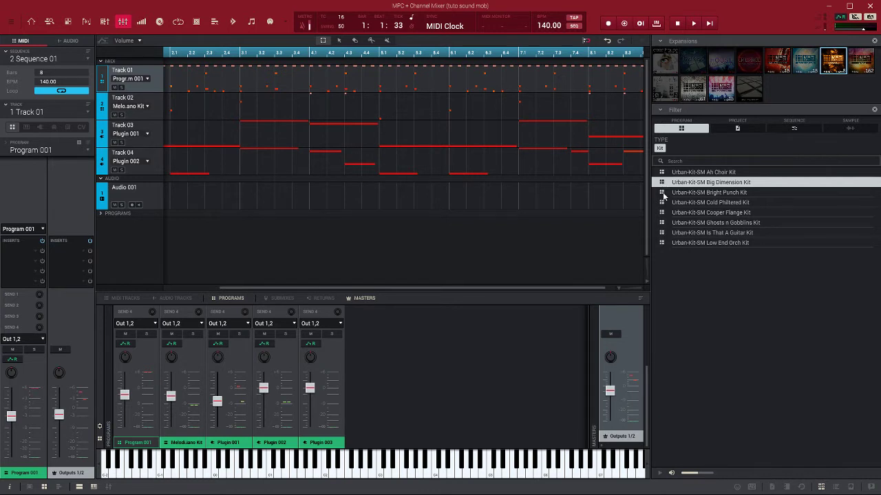
click(663, 195)
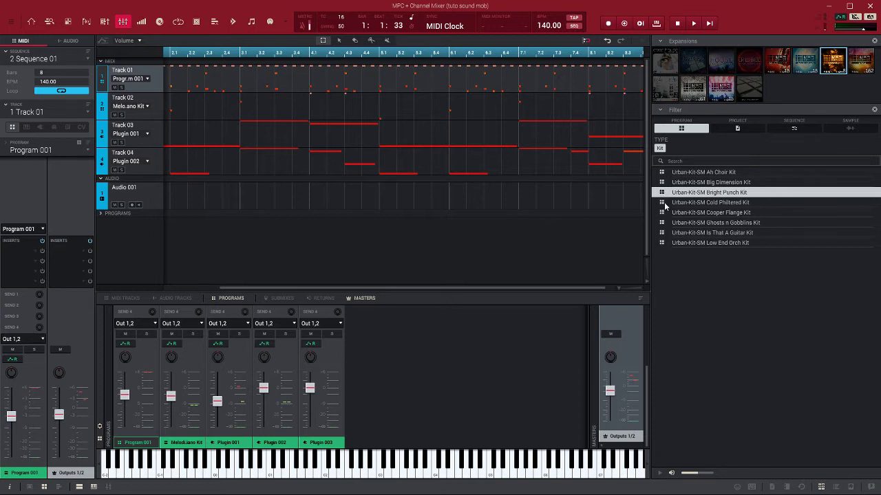
click(664, 202)
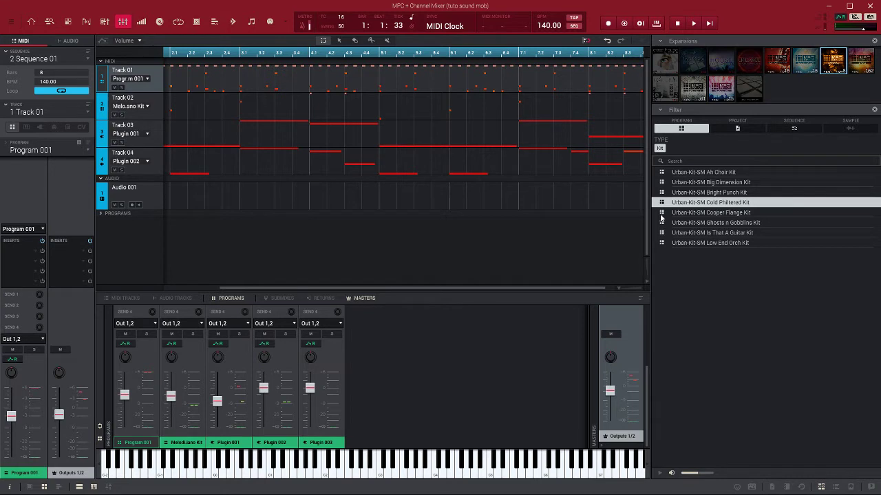
click(661, 215)
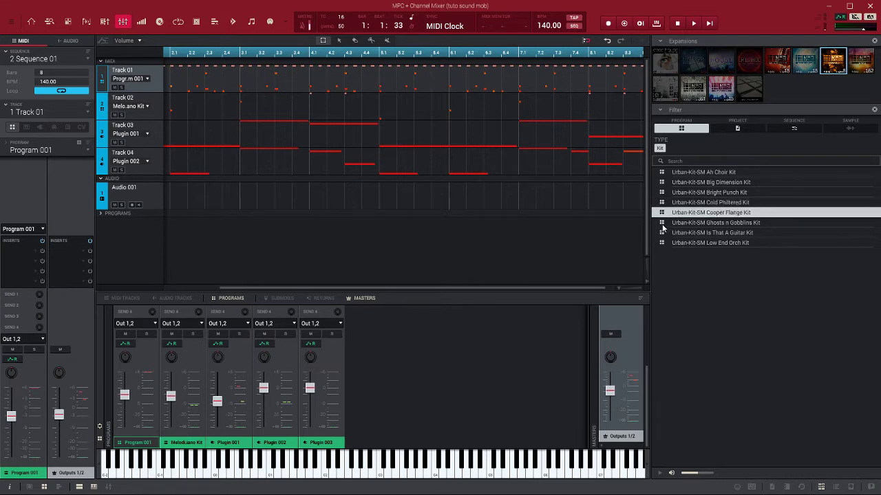
click(662, 225)
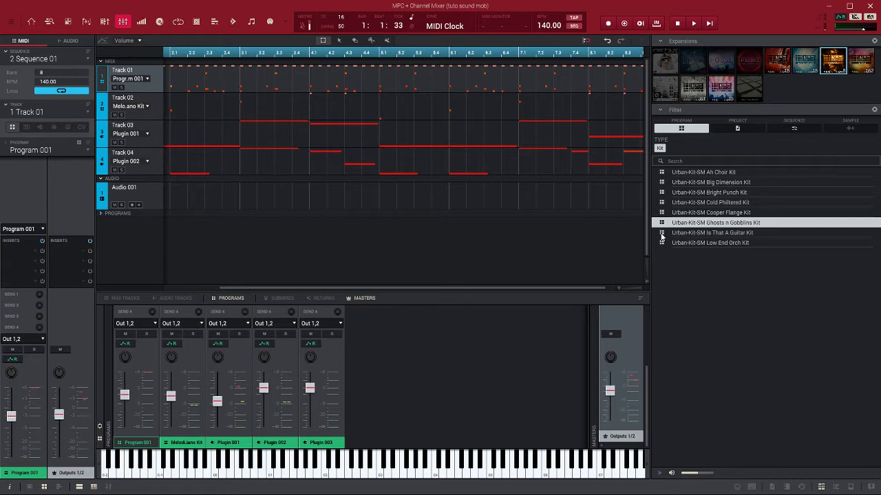
click(662, 233)
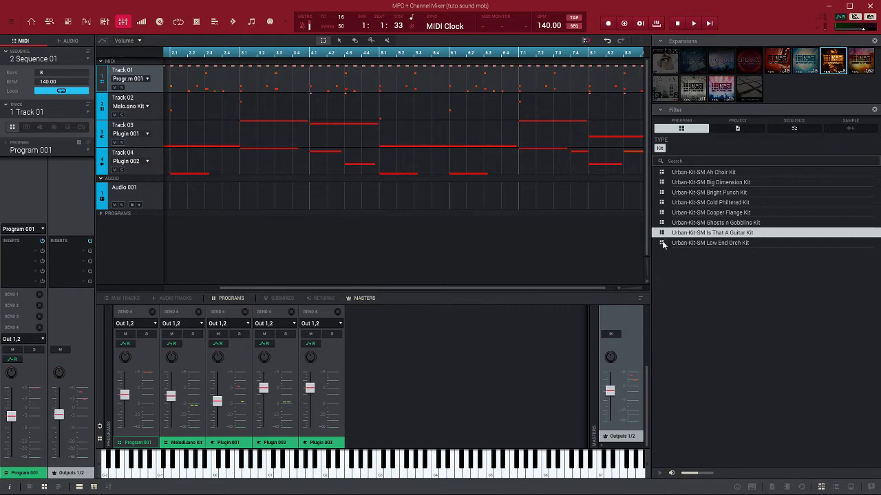
click(663, 244)
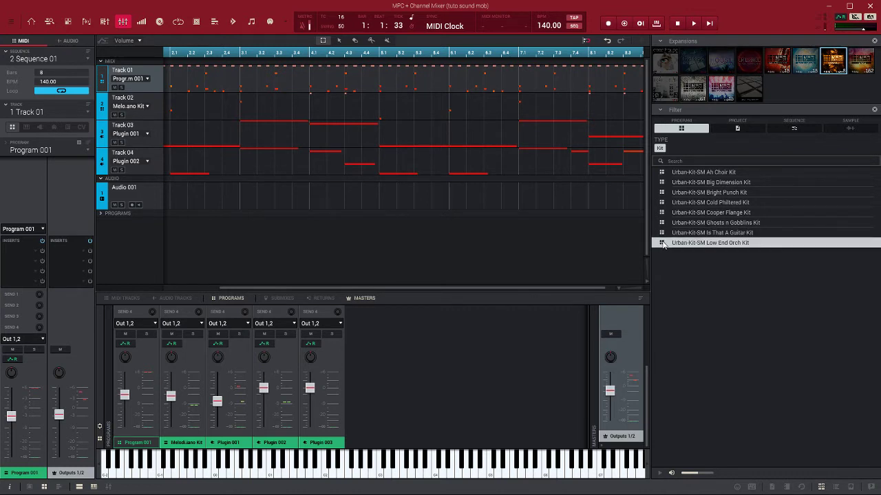
Change the program type filter from Kit to Melodic and look through the listed melodic kits.
click(660, 149)
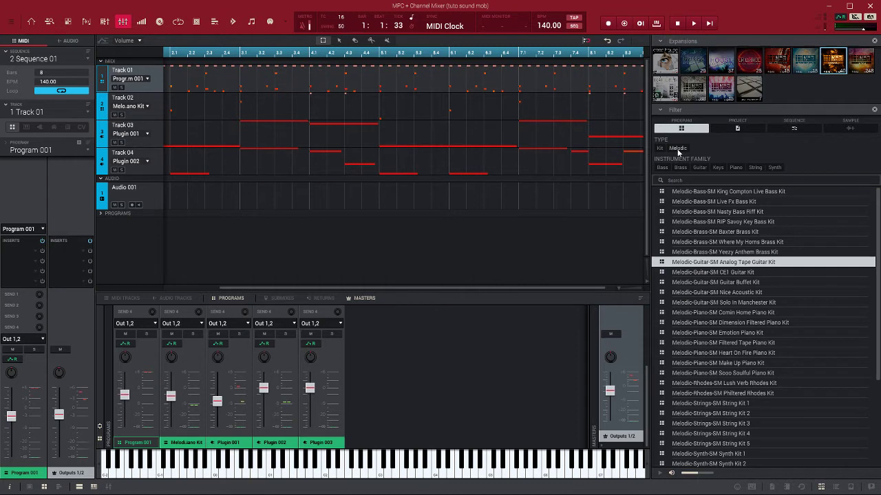
click(678, 150)
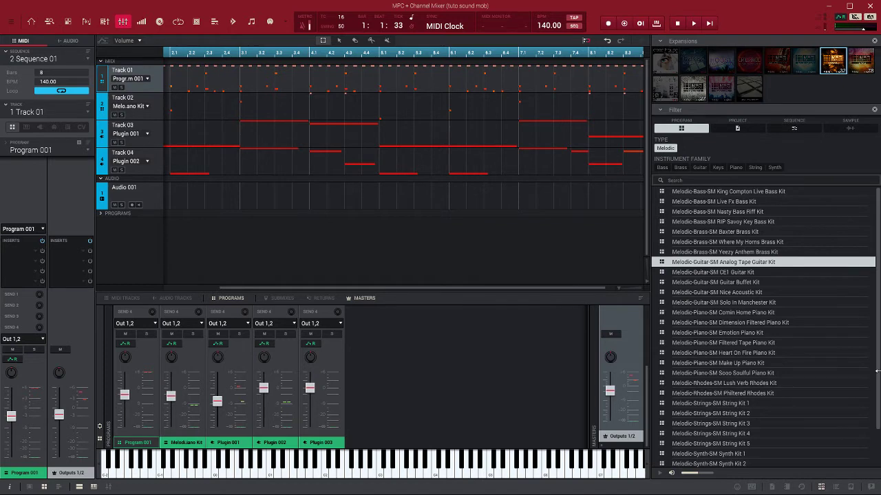
scroll(877, 372, down, 4)
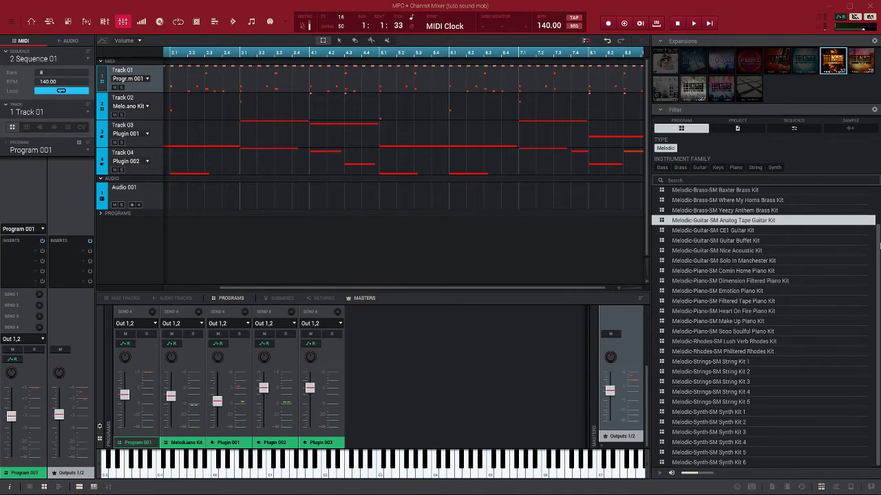
scroll(876, 246, up, 2)
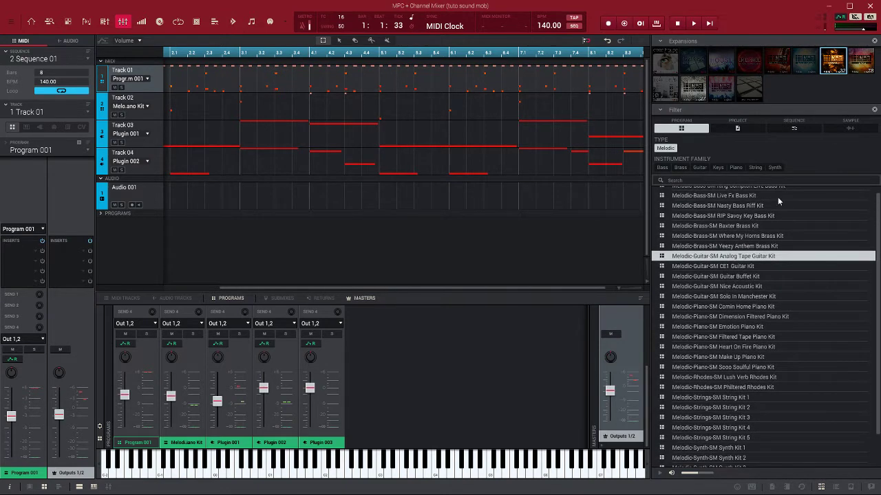
scroll(877, 201, up, 1)
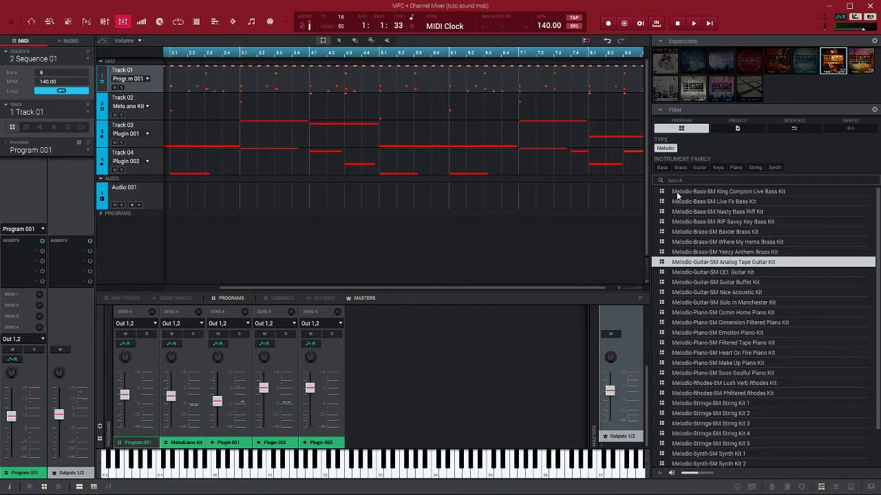
Preview the four melodic bass kits in order: King Compton Live Bass, Live Fx Bass, Nasty Bass Riff and RIP Savoy Key Bass.
click(661, 193)
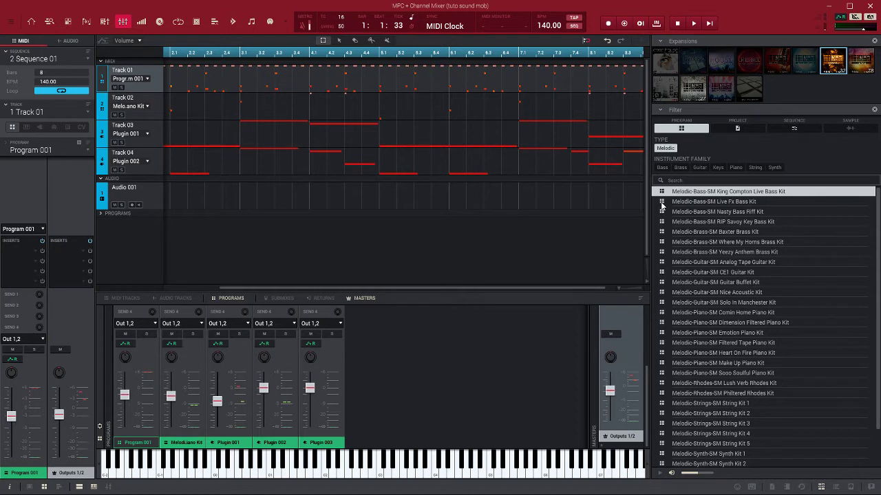
click(662, 203)
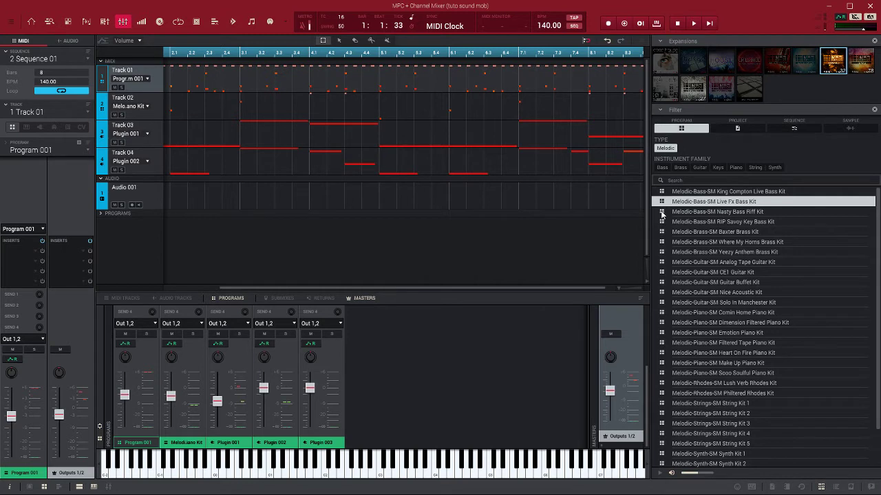
click(661, 214)
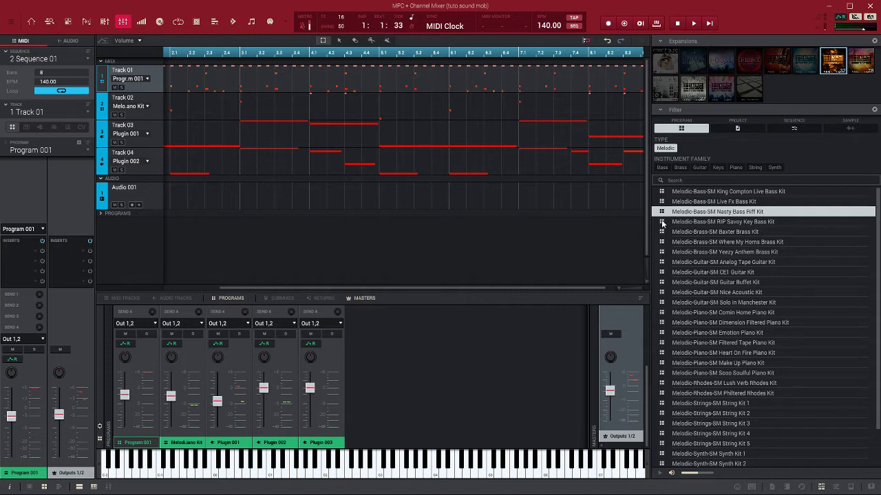
click(662, 223)
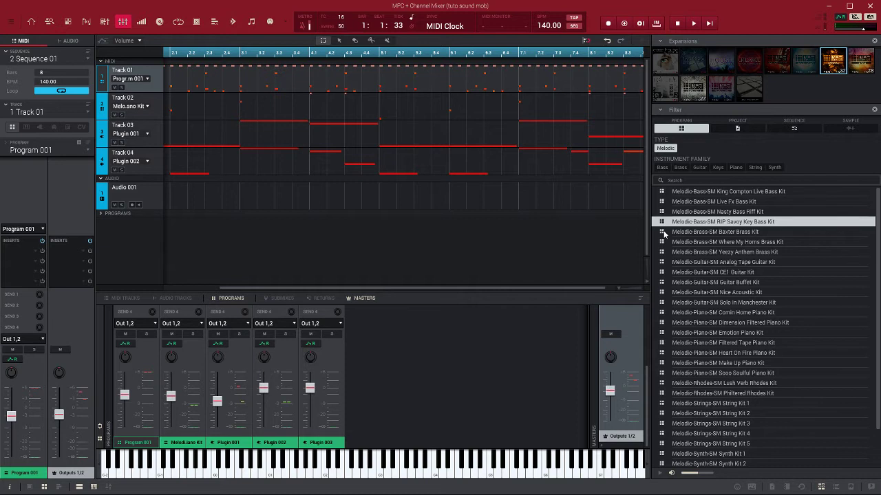
Preview the three melodic brass kits in order: Baxter Brass, Where My Horns Brass and Yeezy Anthem Brass.
click(664, 233)
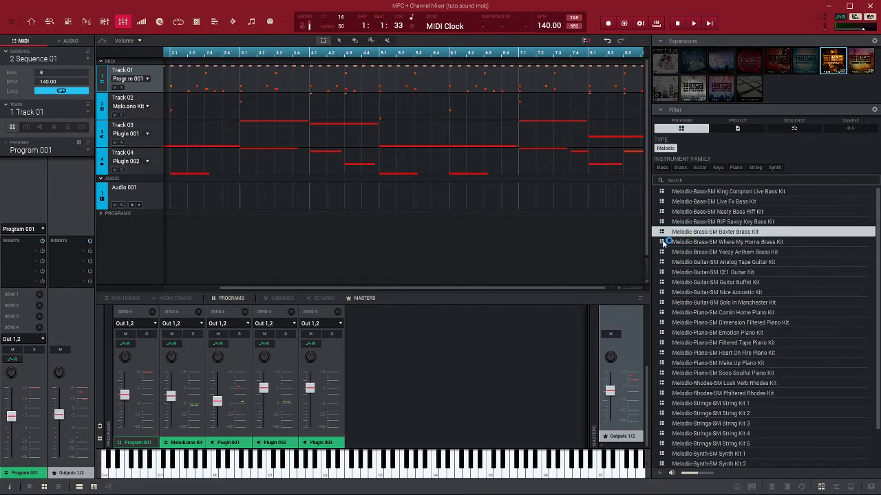
click(664, 243)
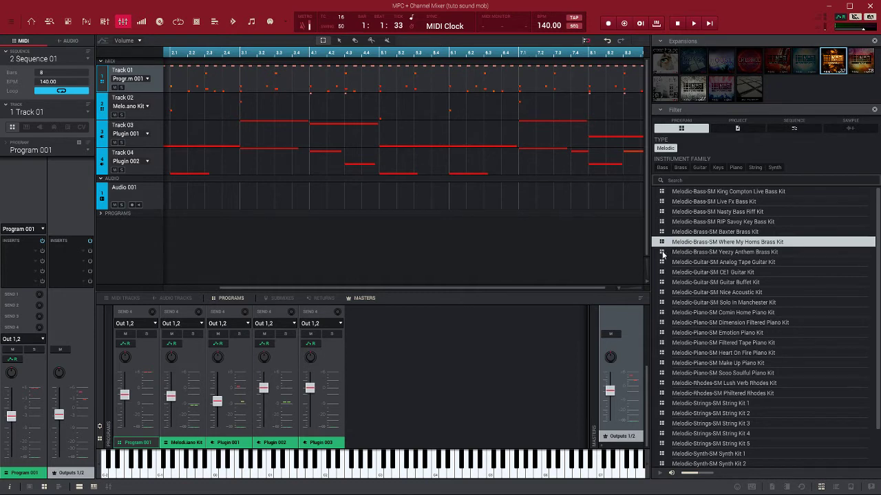
click(663, 253)
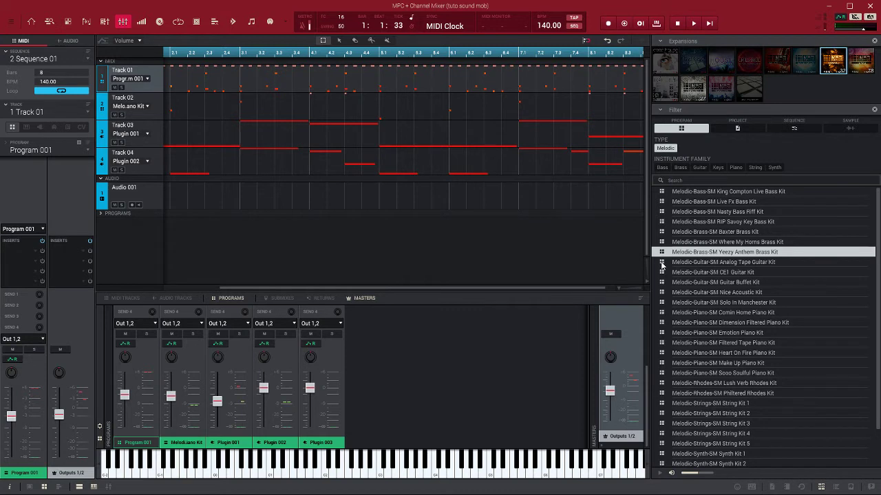
Preview the five melodic guitar kits in order, from Analog Tape Guitar through Solo In Manchester.
click(662, 263)
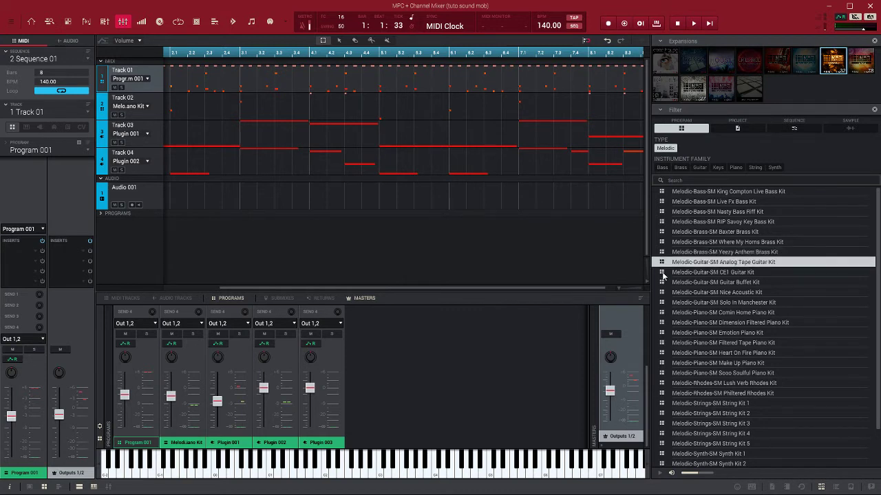
click(662, 274)
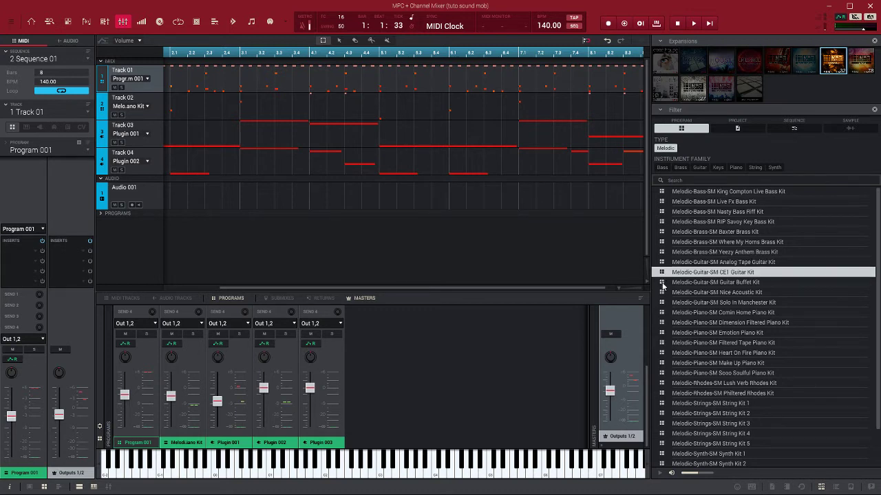
click(662, 283)
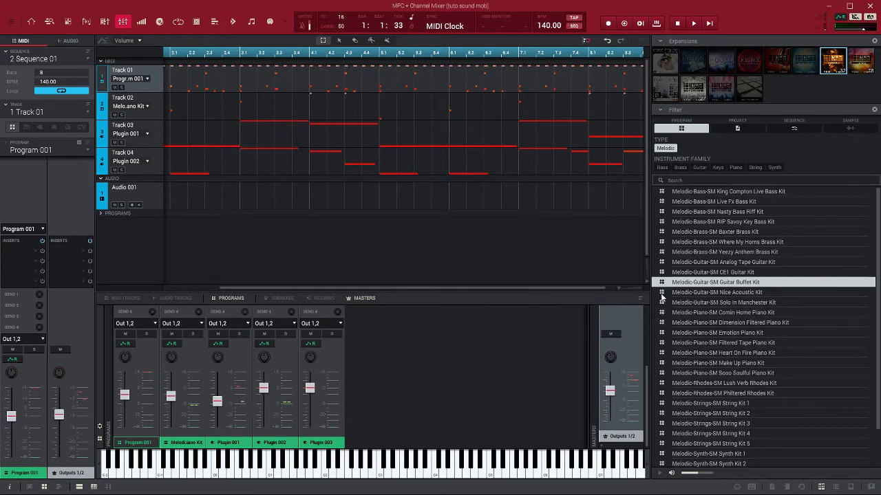
click(662, 293)
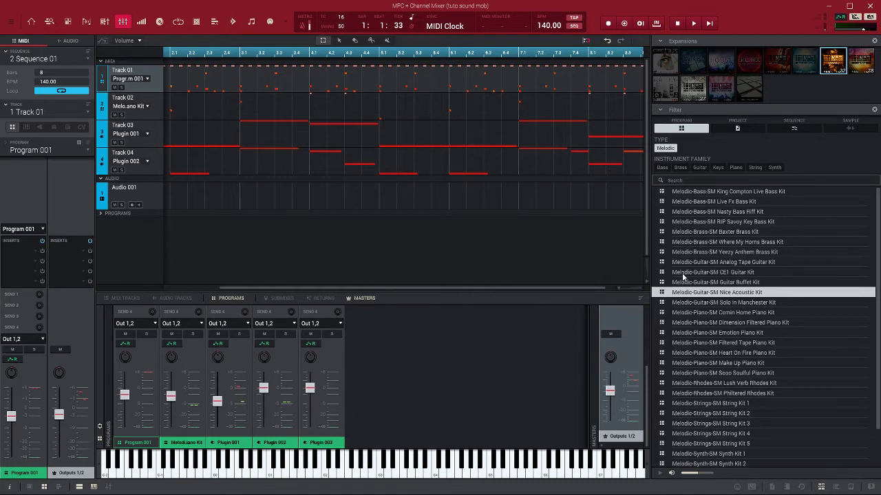
click(662, 306)
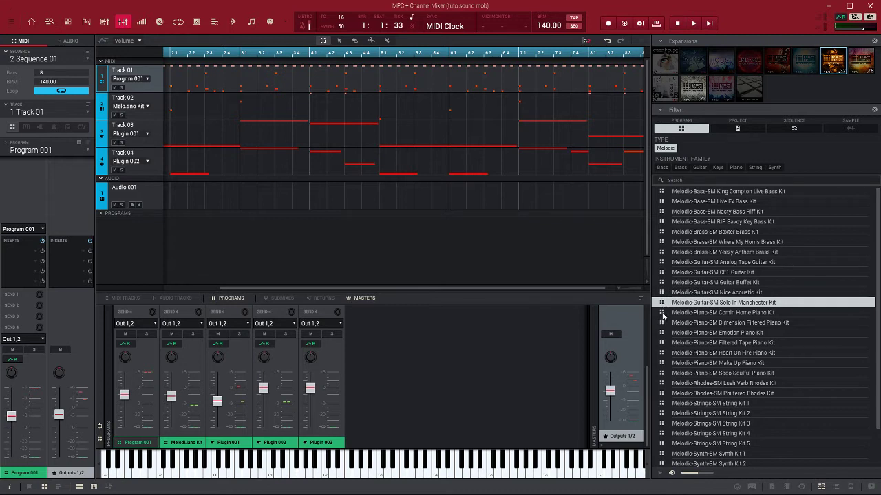
Preview the seven melodic piano kits in order, from Comin Home Piano through Sooo Soulful Piano.
click(662, 314)
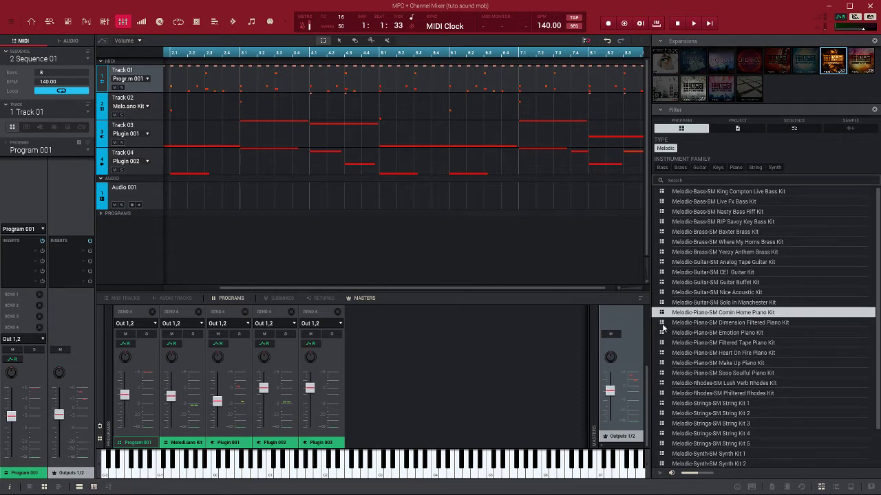
click(663, 323)
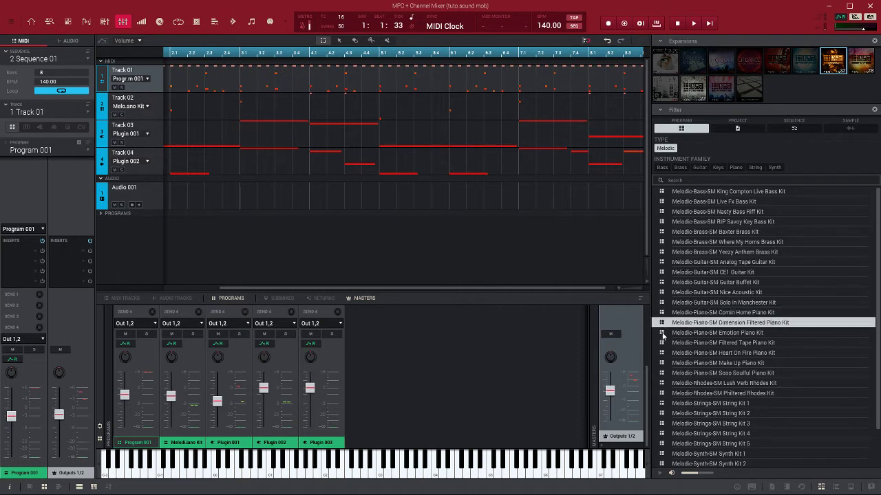
click(663, 334)
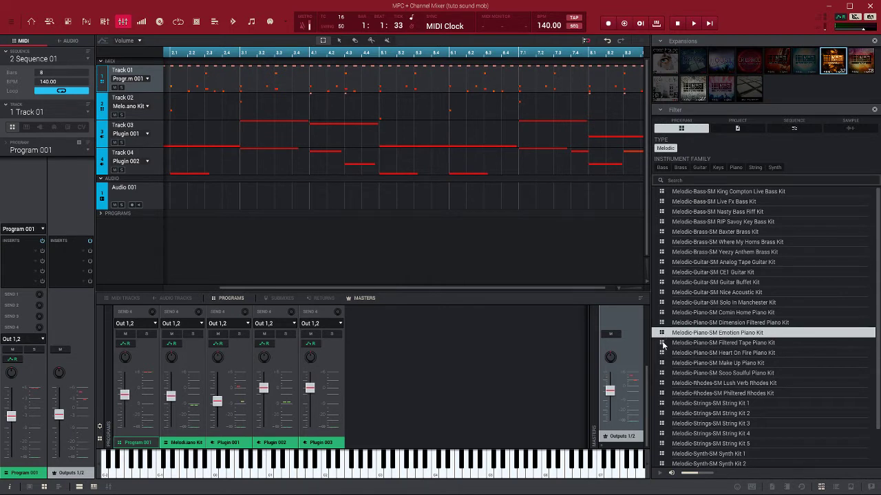
click(663, 343)
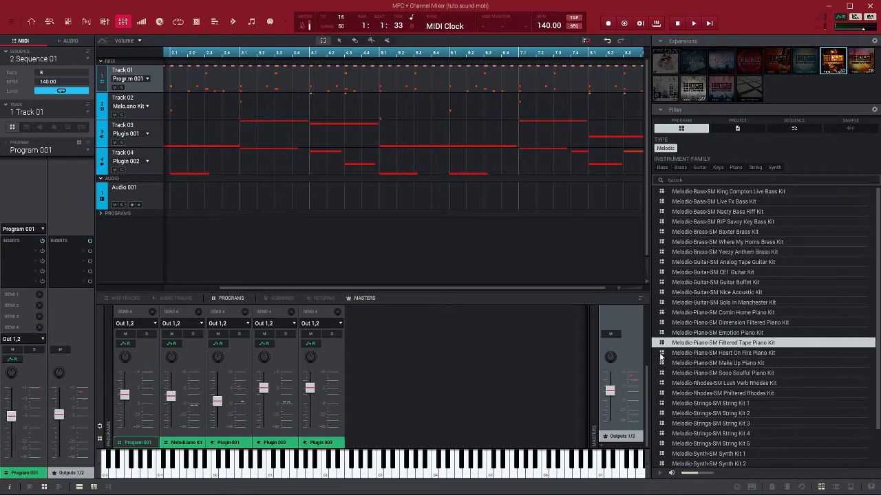
click(661, 353)
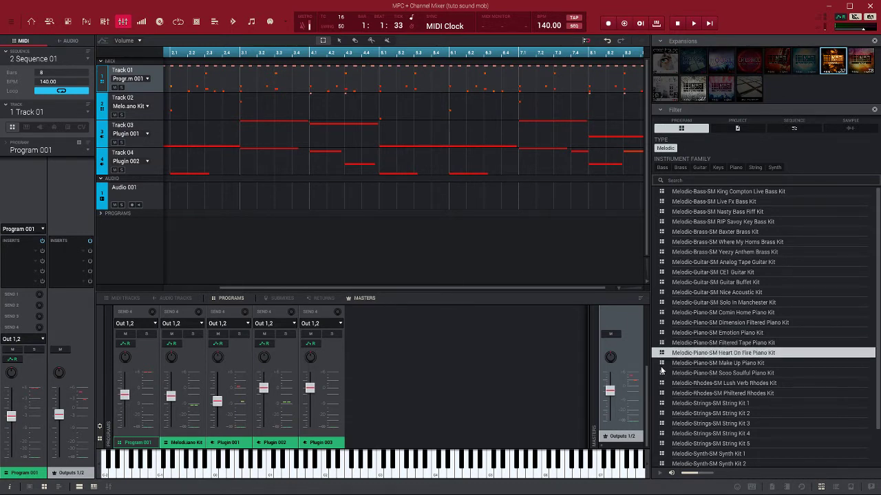
click(661, 364)
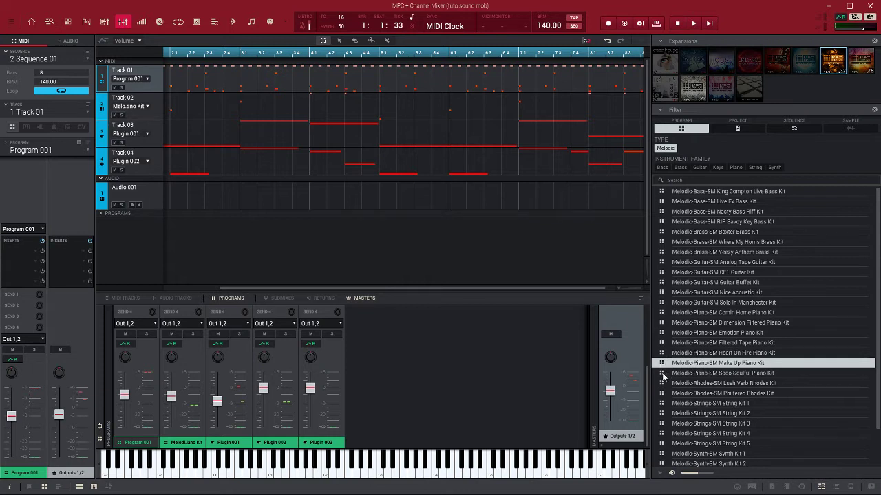
click(662, 374)
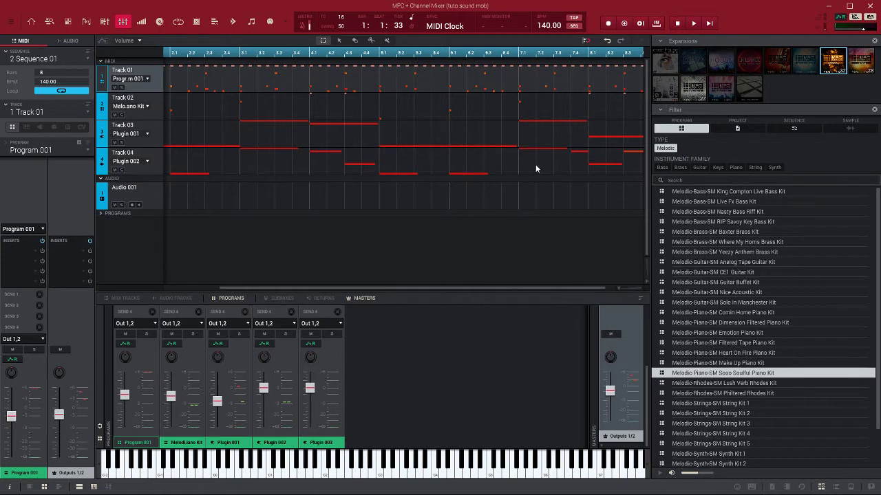
Replay the Make Up and Sooo Soulful piano kits, and preview the Lush Verb and Philtered Rhodes kits.
click(660, 364)
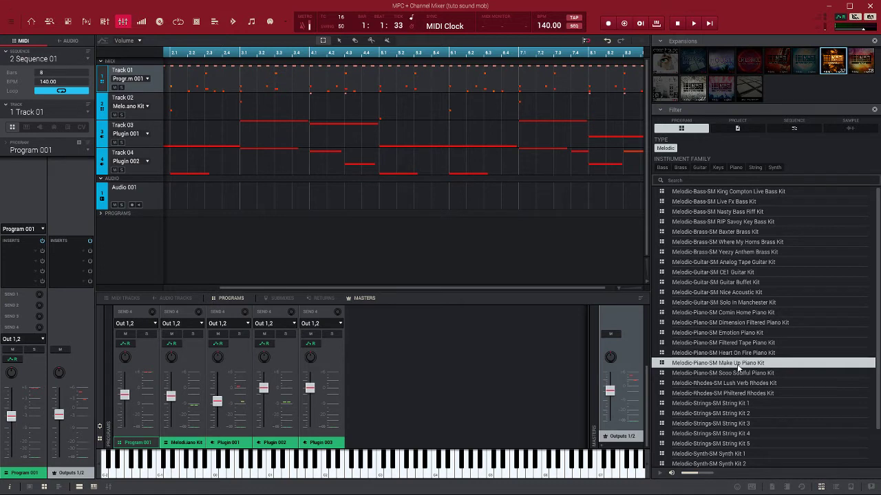
click(662, 375)
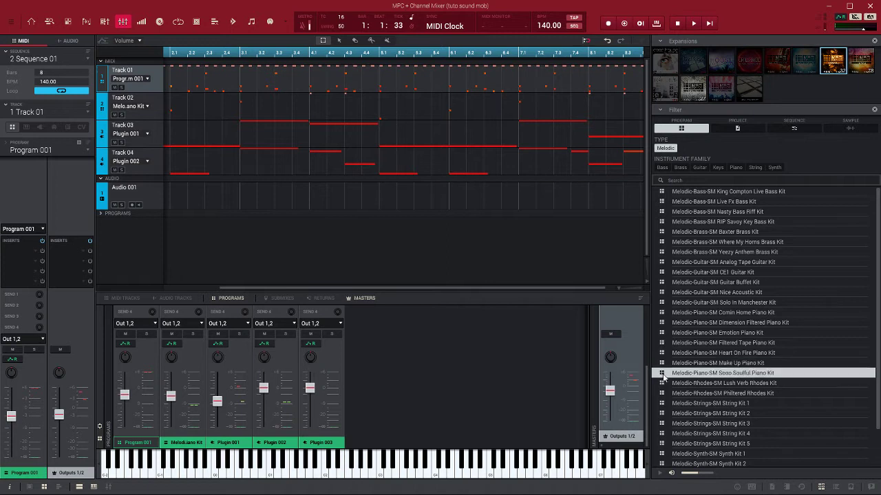
click(662, 384)
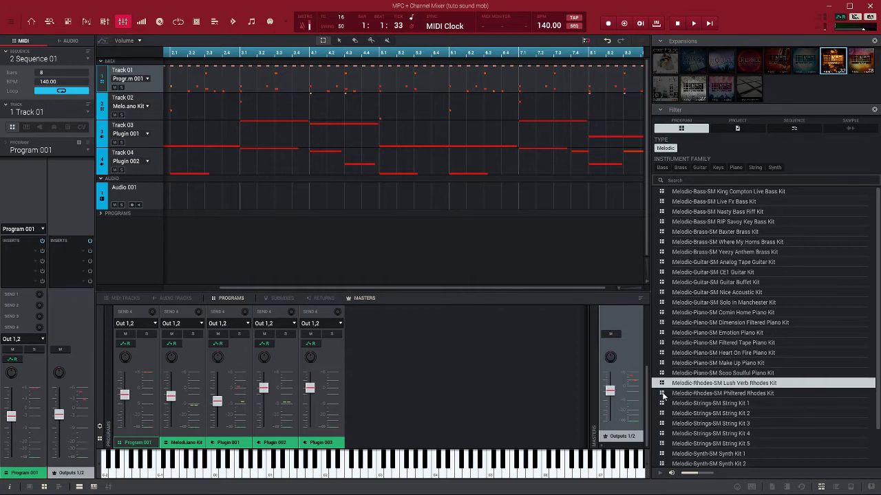
click(663, 395)
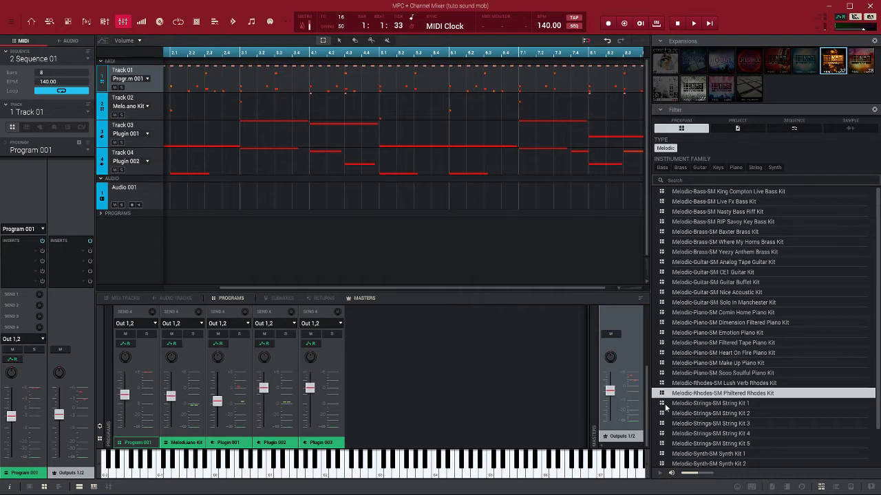
Preview the five melodic string kits in order, from String Kit 1 through String Kit 5.
click(661, 405)
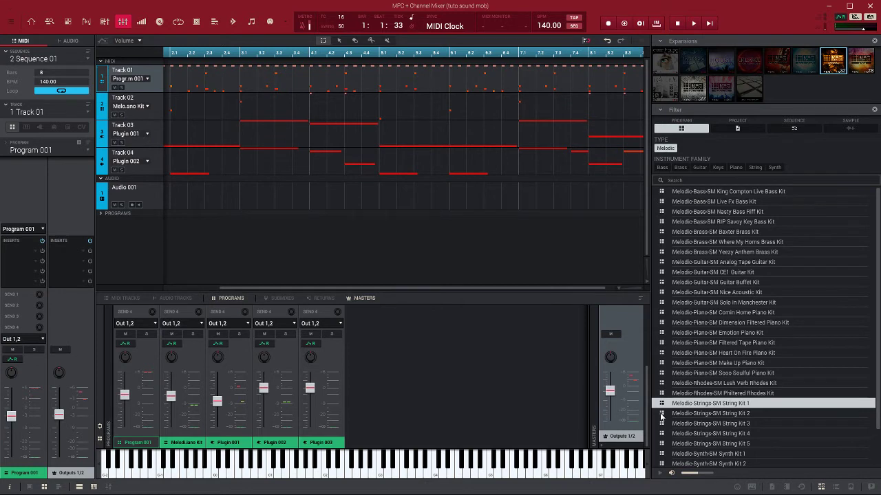
click(661, 414)
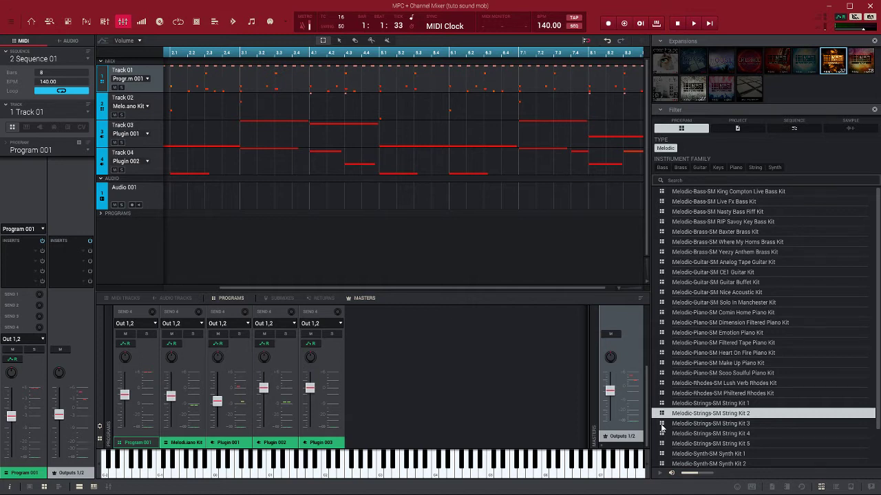
click(662, 424)
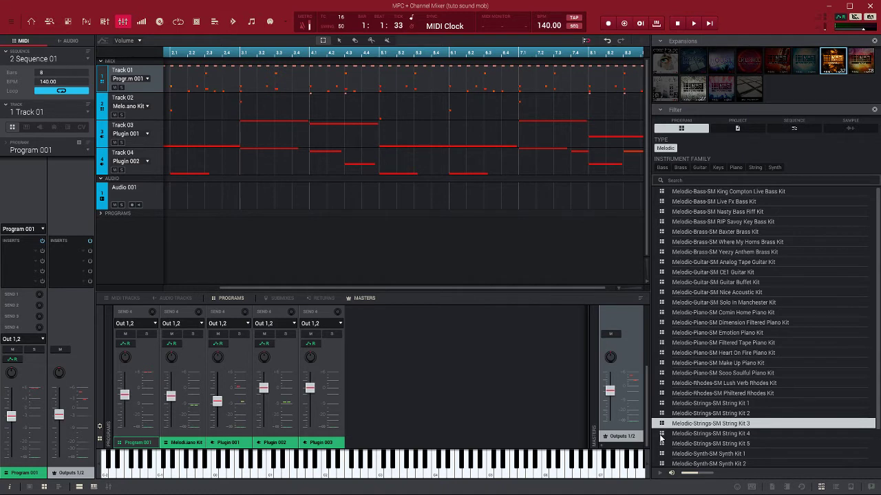
click(661, 435)
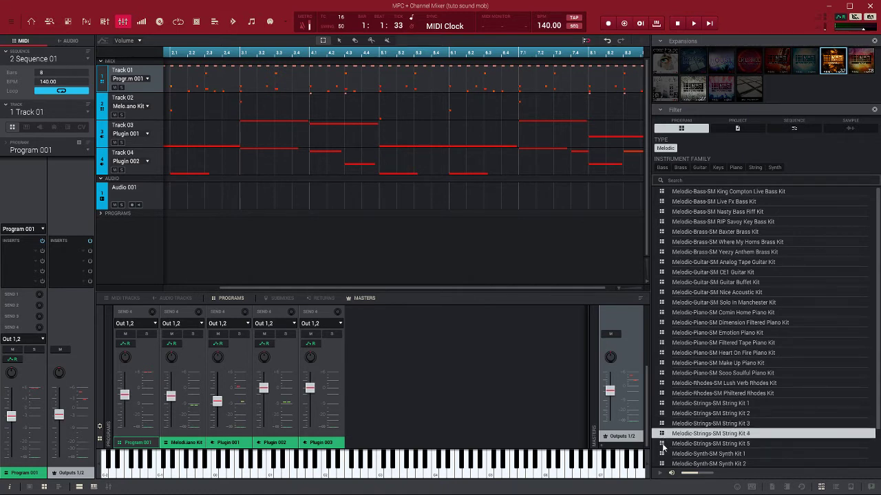
click(663, 445)
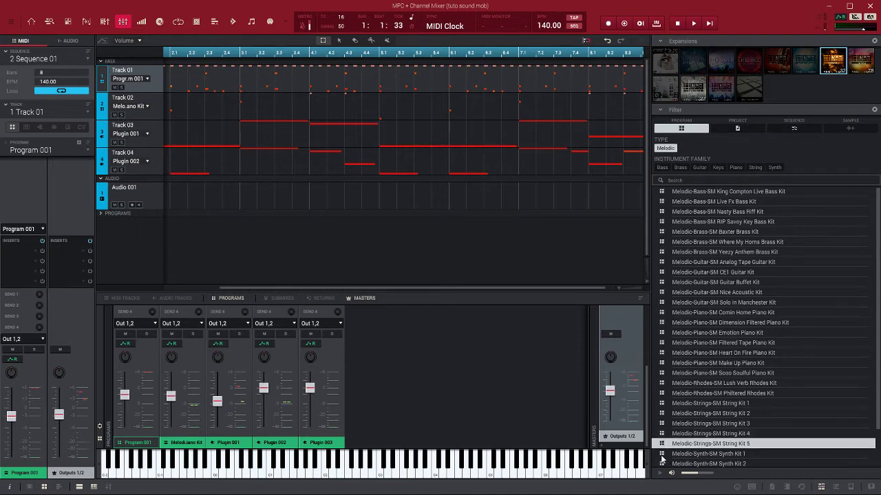
Preview the six melodic synth kits in order, from Synth Kit 1 through Synth Kit 6.
click(661, 456)
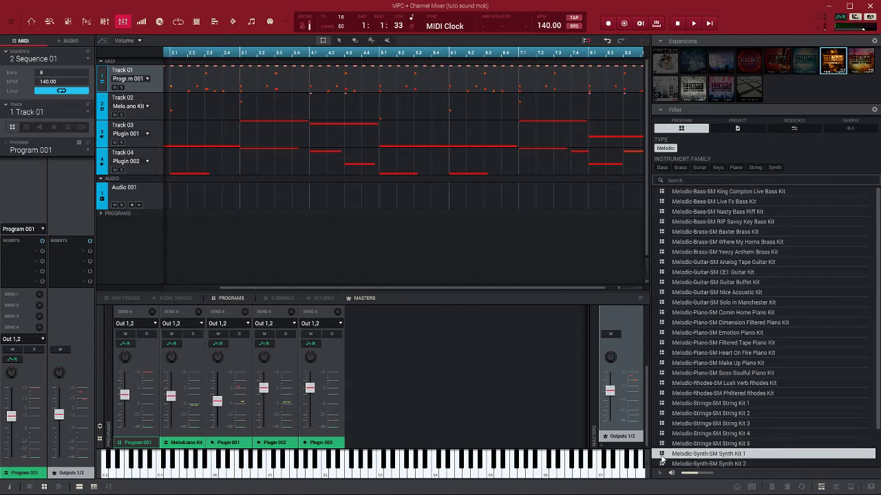
scroll(878, 411, down, 2)
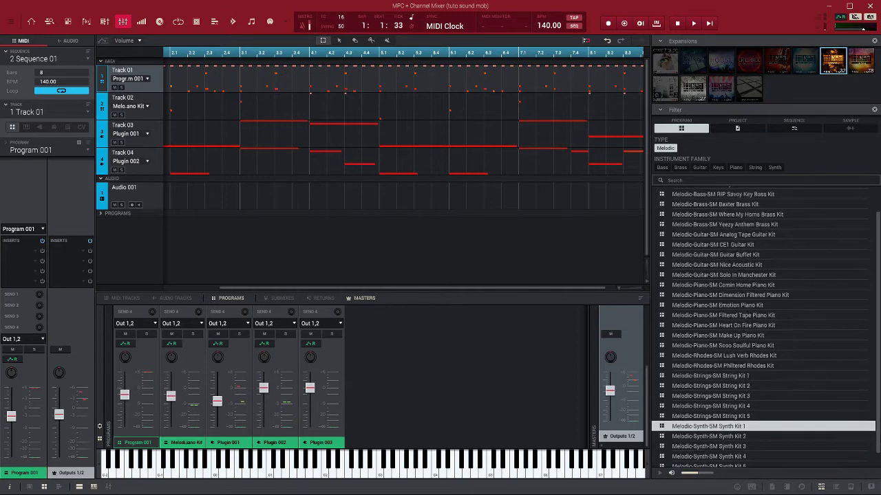
click(661, 423)
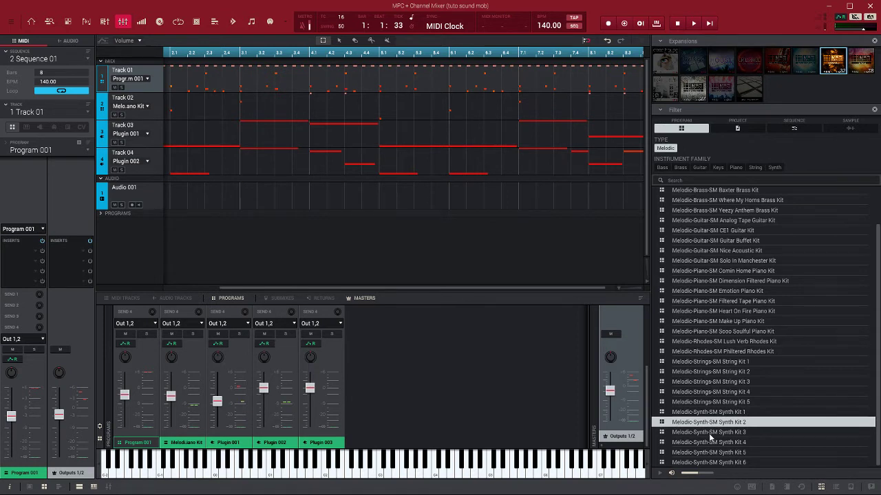
click(661, 433)
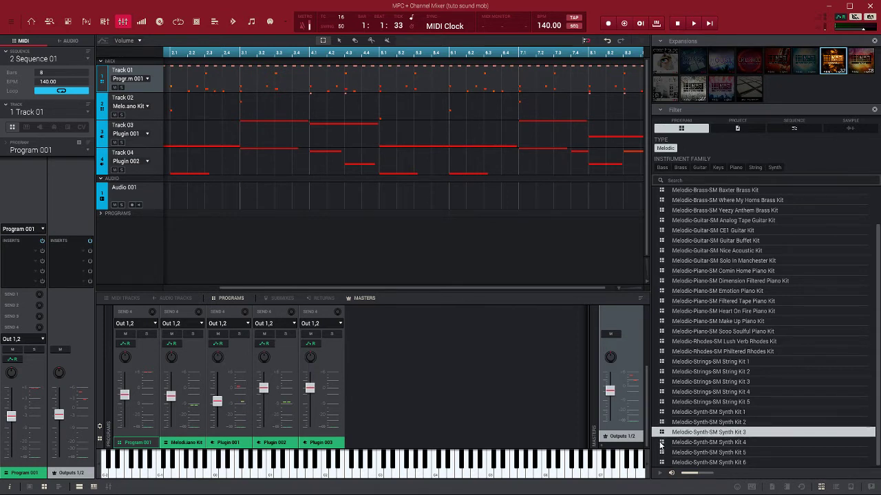
click(662, 443)
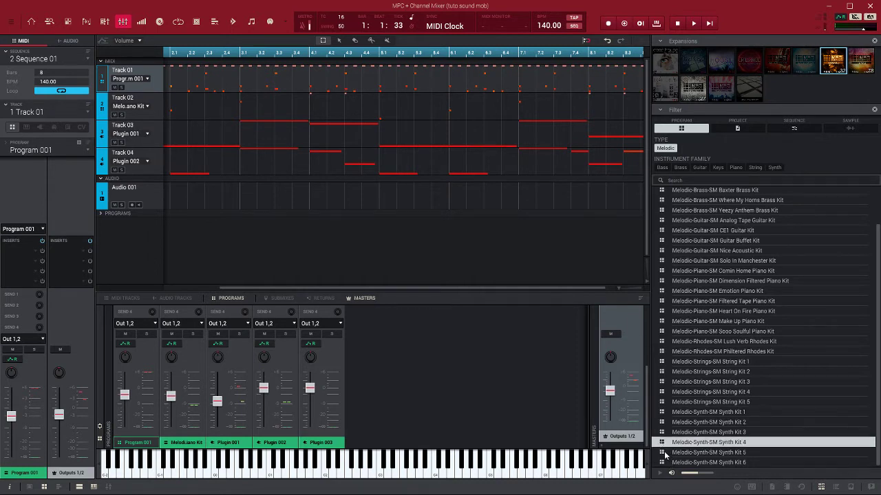
click(662, 454)
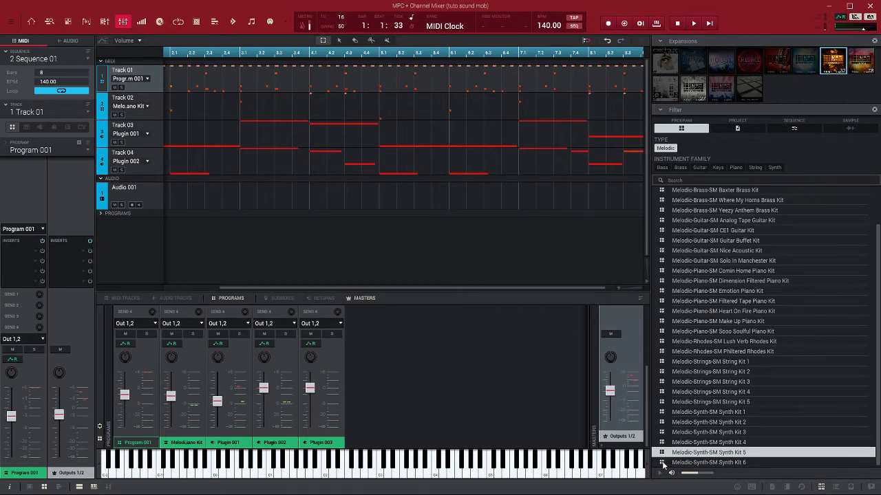
click(664, 464)
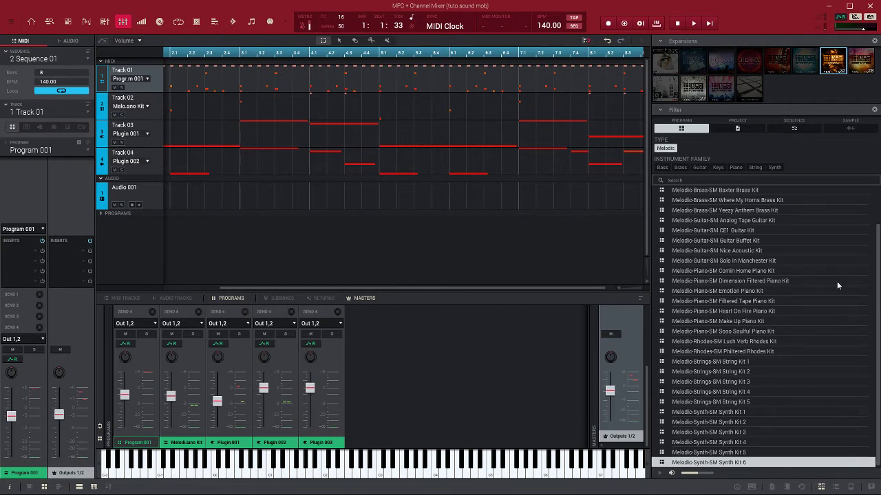
Clear the Melodic type filter and list the individual samples of the same expansion pack instead of its programs.
click(669, 149)
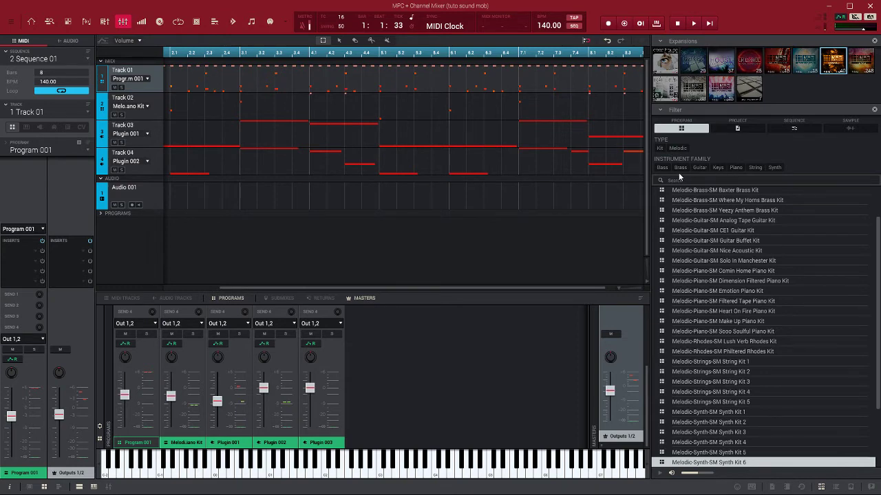
click(838, 62)
click(852, 130)
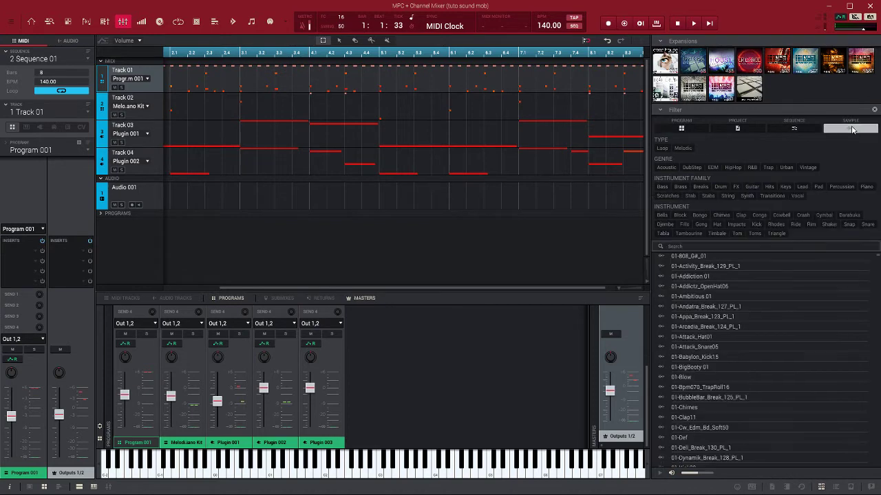
click(832, 60)
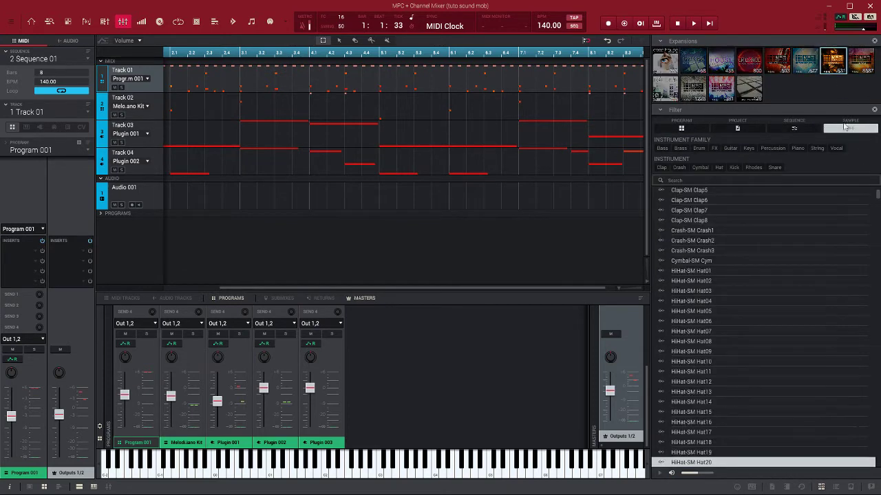
Filter the samples to the FX instrument family and preview SFX-SM Fx1 through Fx9 in order.
click(714, 149)
click(687, 172)
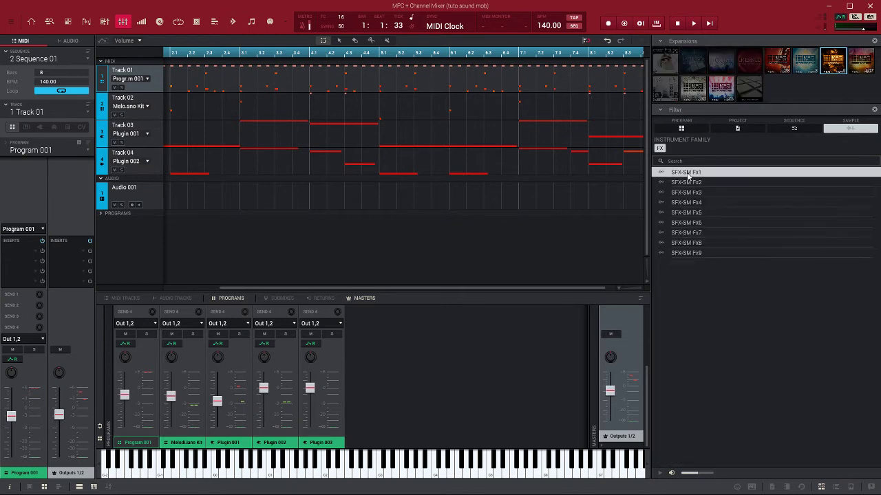
click(691, 182)
click(697, 193)
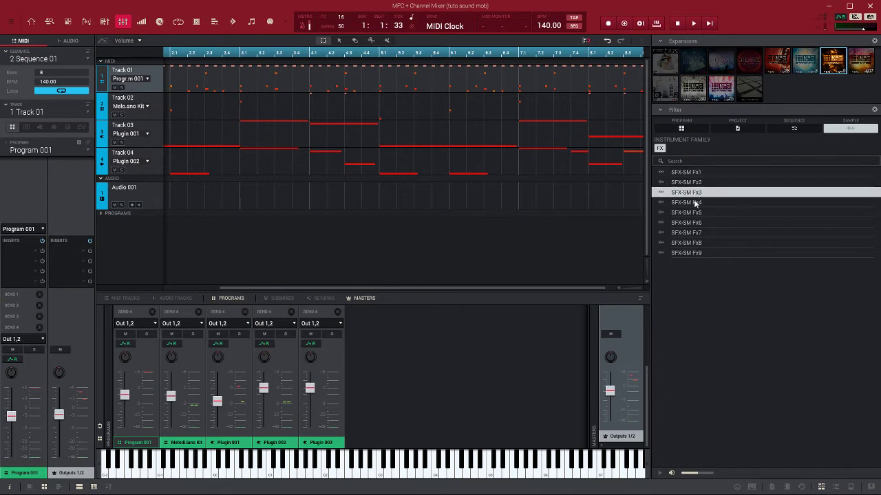
click(695, 203)
click(694, 213)
click(694, 223)
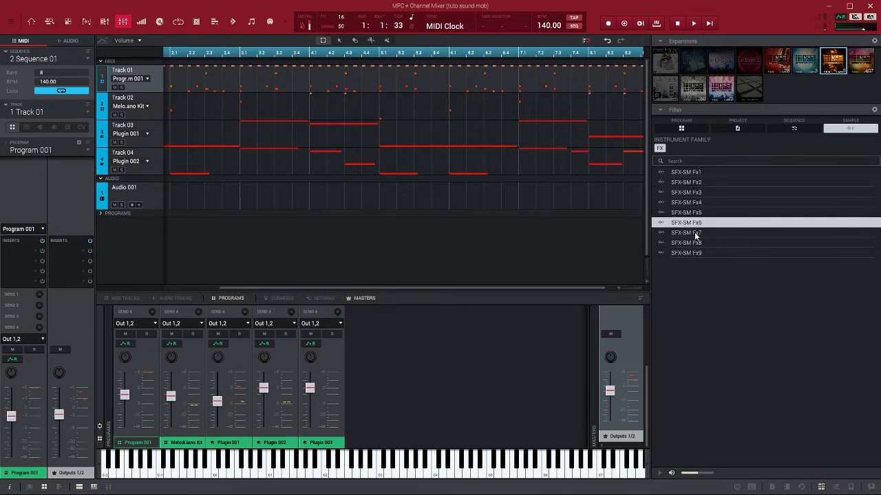
click(696, 233)
click(696, 243)
click(696, 253)
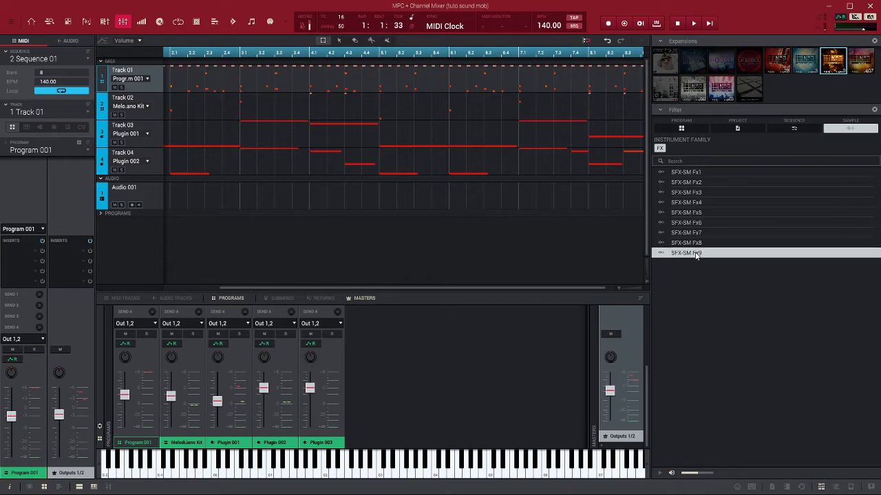
Replace the FX filter with the Clap instrument and preview Clap-SM Clap1 through Clap8 in order.
click(659, 148)
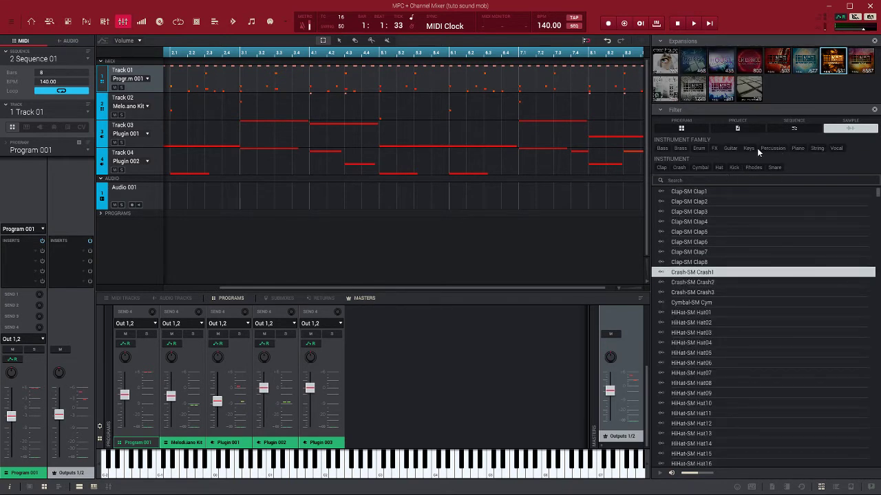
click(663, 168)
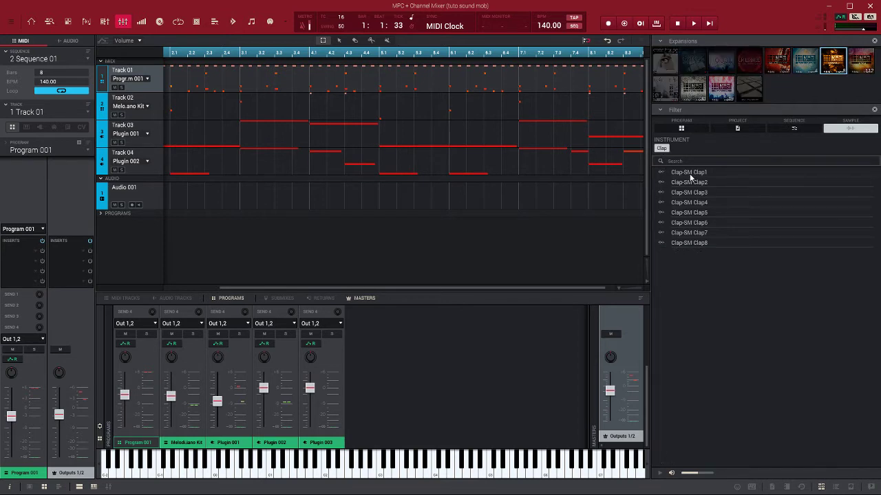
click(690, 175)
click(689, 183)
click(688, 193)
click(690, 202)
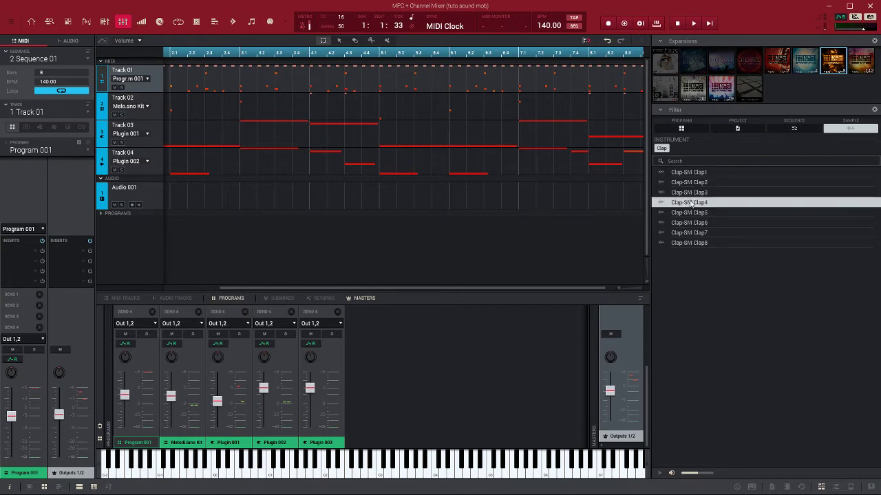
click(690, 212)
click(692, 223)
click(694, 233)
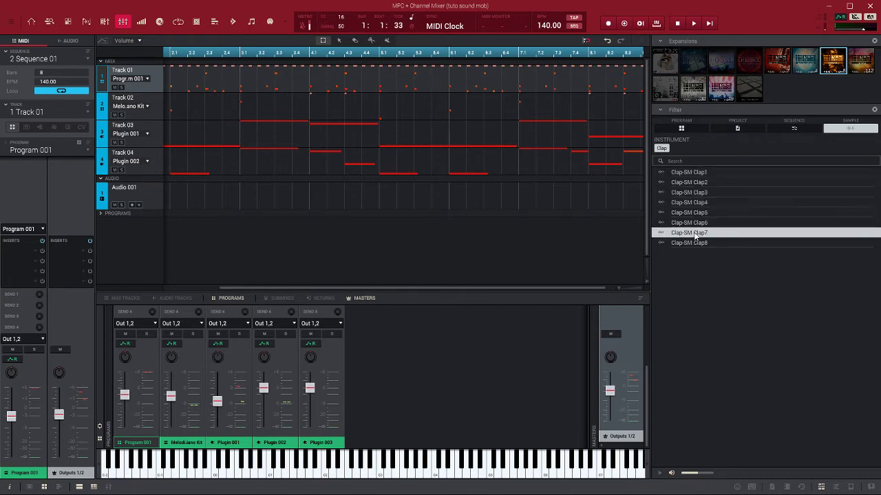
click(693, 244)
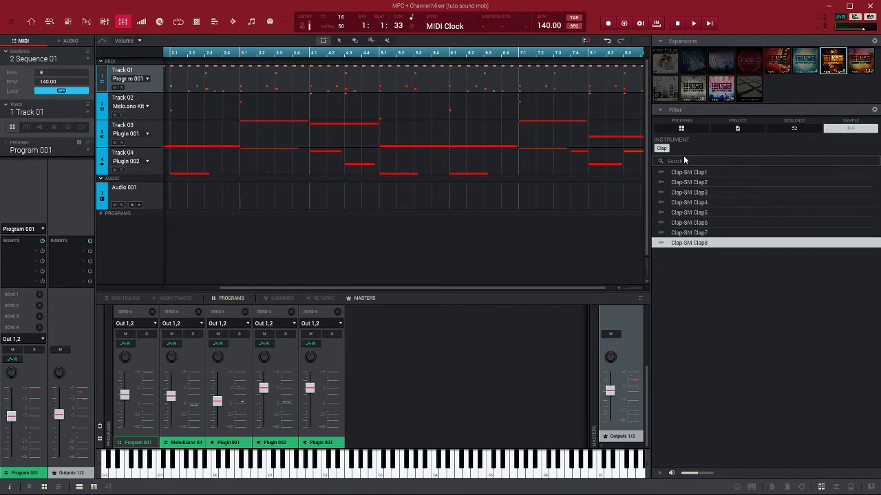
Filter the samples by Cymbal instead of Clap, switch the filter to Crash, and preview the crash samples.
click(661, 149)
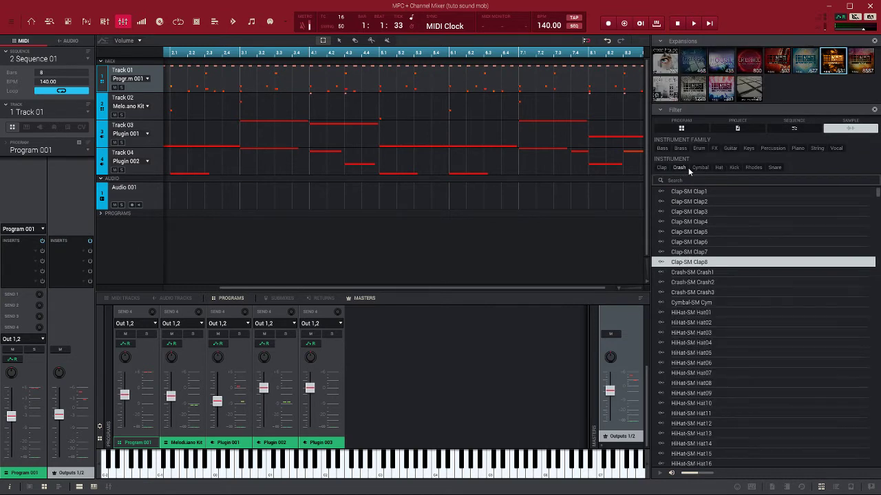
click(700, 168)
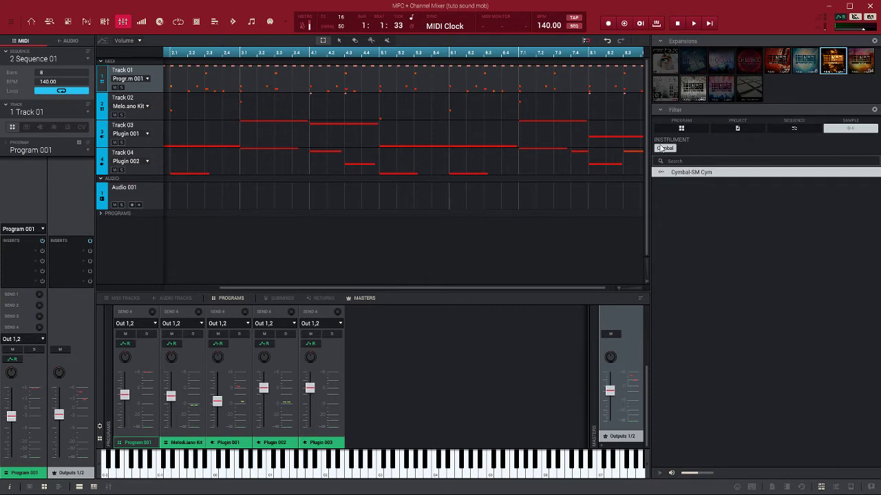
click(662, 148)
click(679, 167)
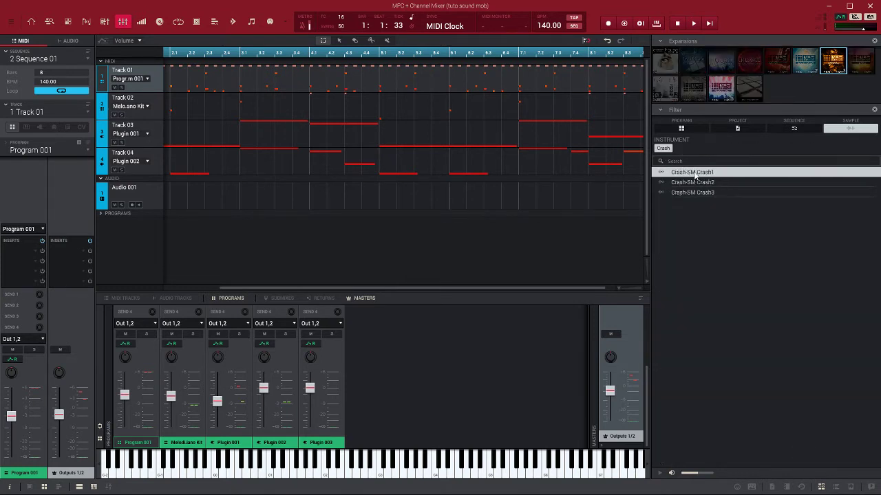
click(685, 183)
click(683, 191)
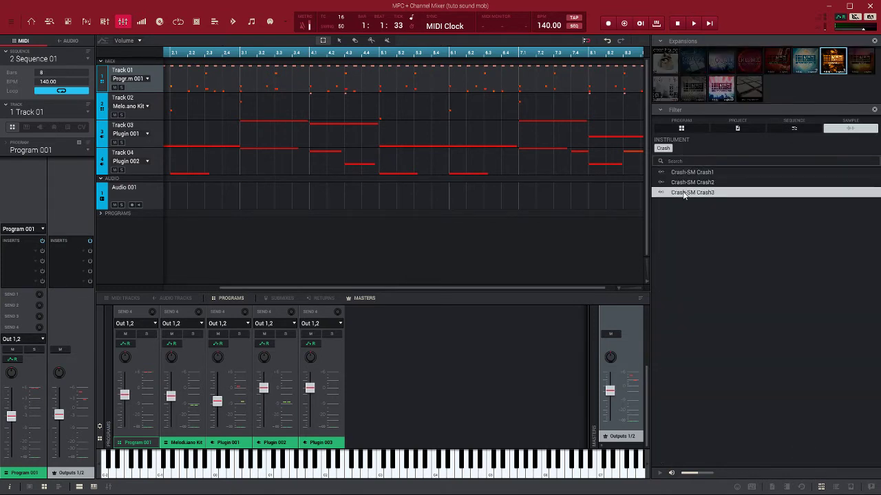
click(683, 175)
Replace the Crash filter with the Kick instrument and preview Kick-SM Kick01 through Kick20.
click(663, 149)
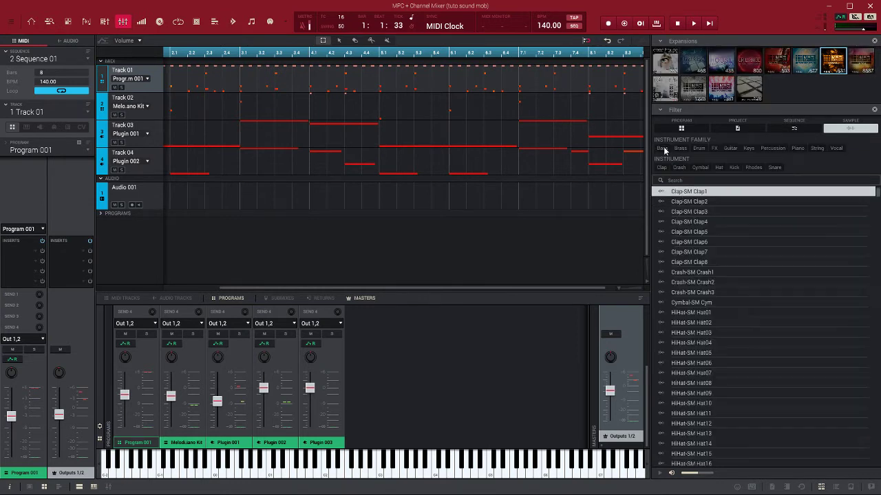
click(734, 167)
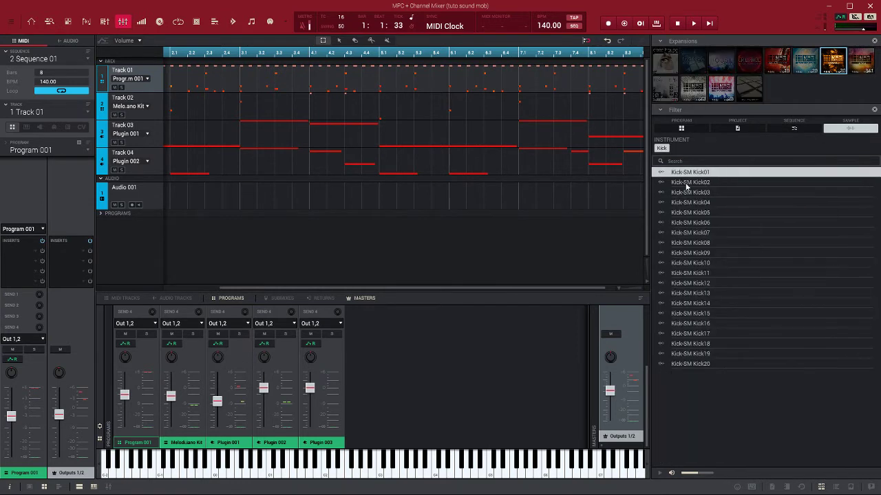
click(675, 182)
click(675, 175)
click(673, 192)
click(681, 204)
click(689, 214)
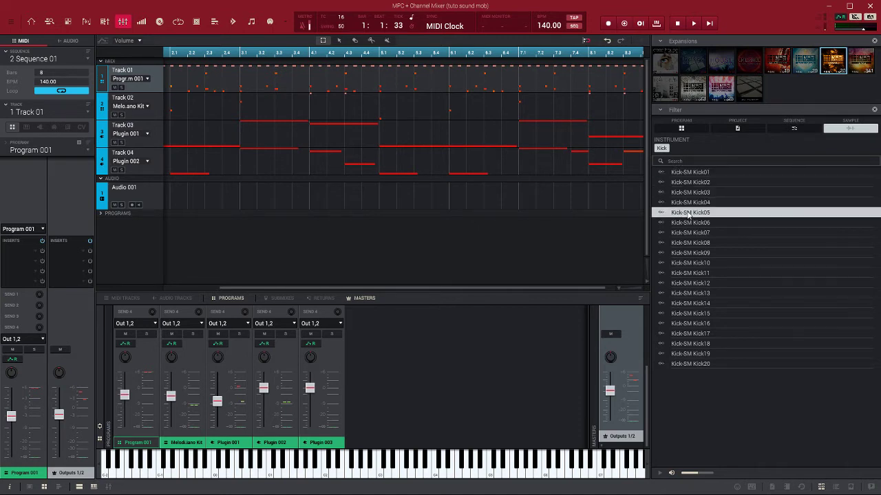
click(689, 224)
click(689, 234)
click(689, 243)
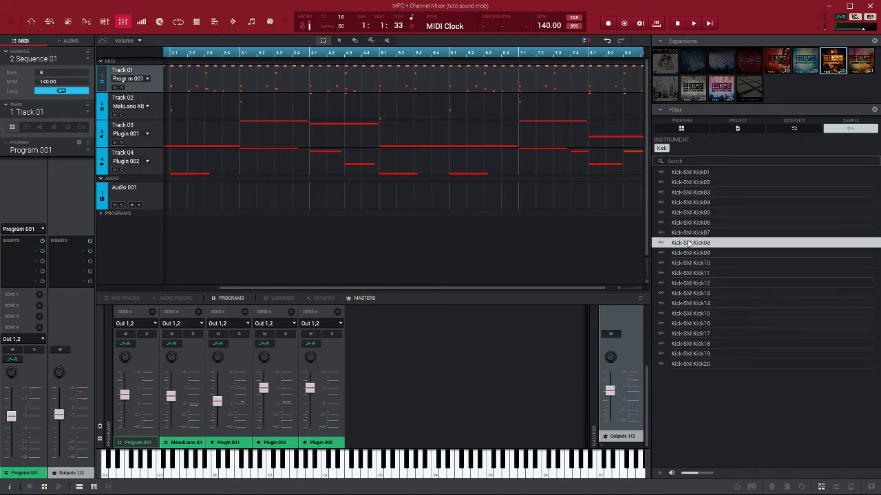
click(690, 255)
click(690, 264)
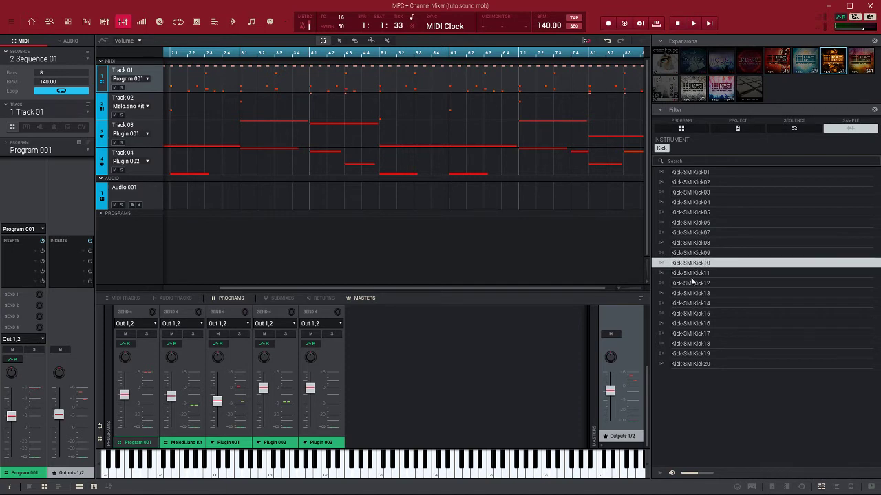
click(691, 274)
click(691, 285)
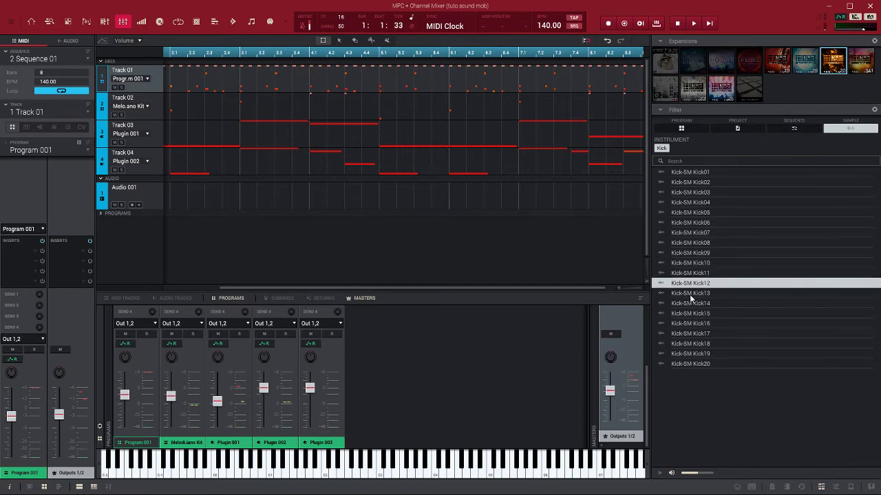
click(690, 294)
click(693, 305)
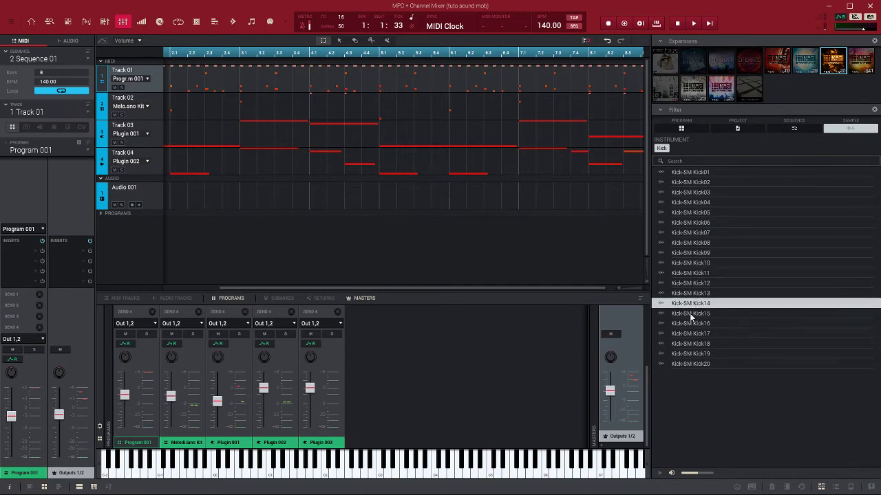
click(692, 315)
click(691, 324)
click(694, 334)
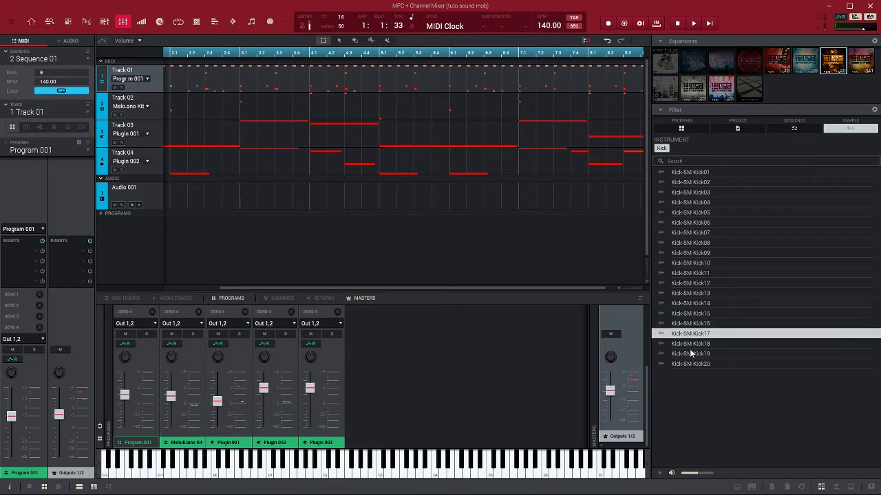
click(691, 344)
click(691, 354)
click(691, 364)
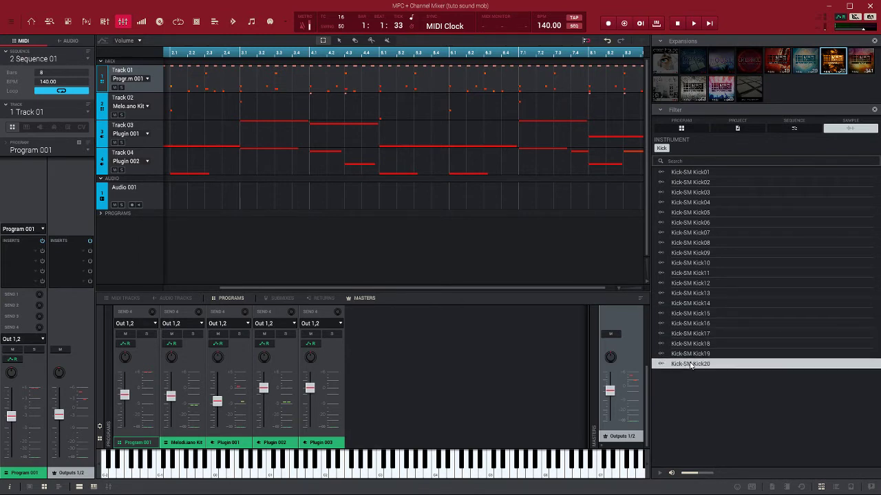
Replace the Kick filter with the Hat instrument and preview HiHat-SM Hat01 through Hat22 in order.
click(659, 150)
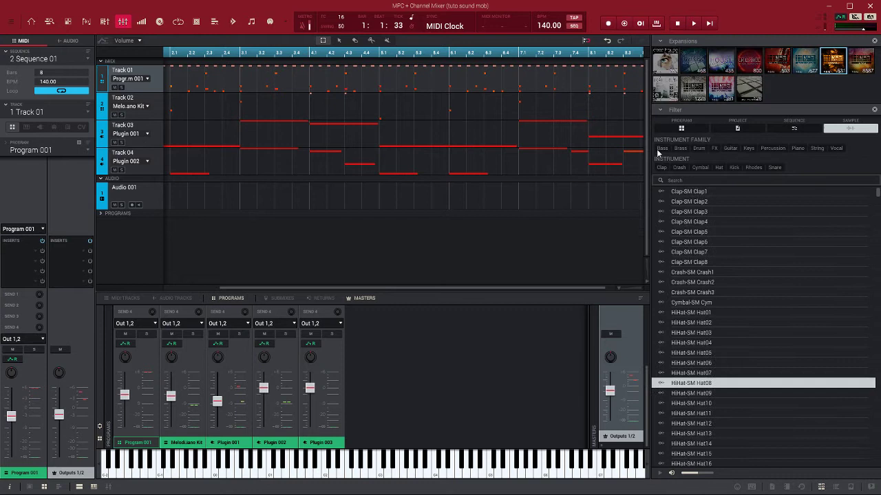
click(719, 168)
click(693, 173)
click(691, 182)
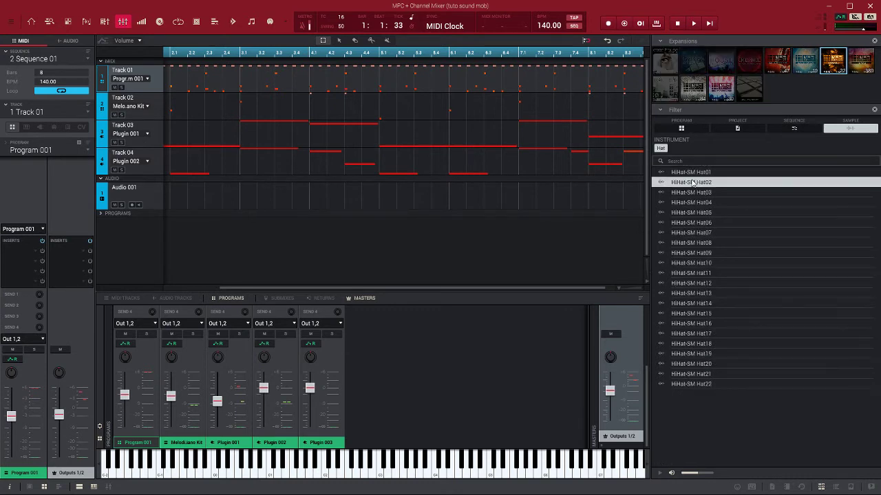
click(691, 194)
click(690, 202)
click(689, 213)
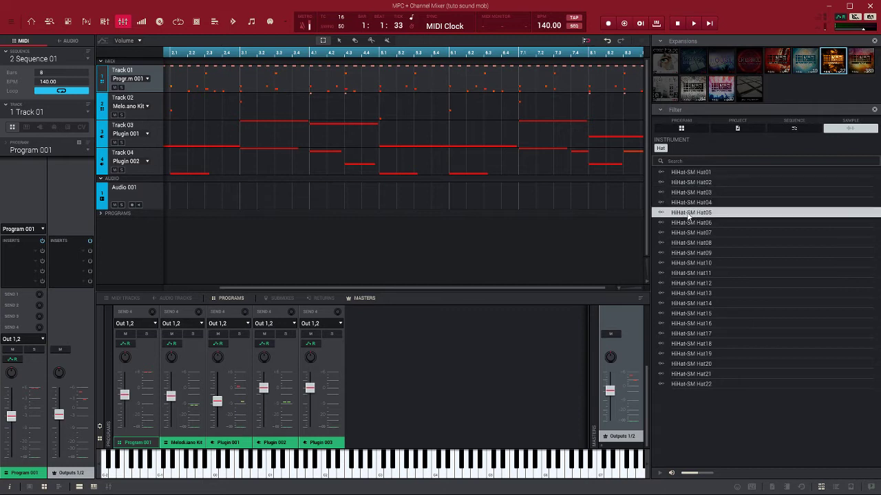
click(690, 223)
click(696, 233)
click(698, 243)
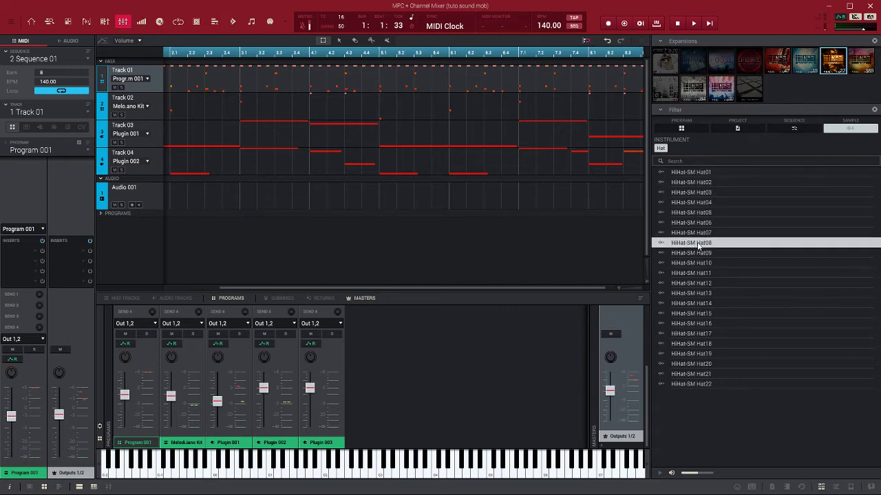
click(695, 253)
click(692, 264)
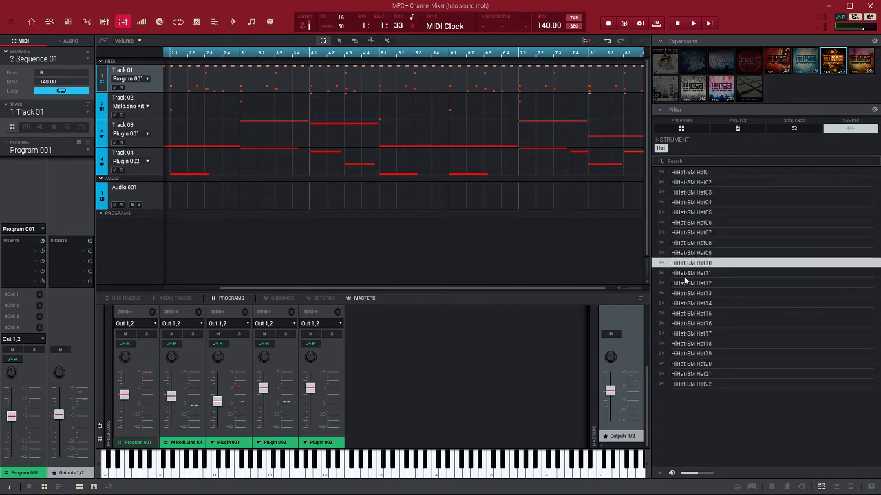
click(686, 275)
click(686, 285)
click(685, 294)
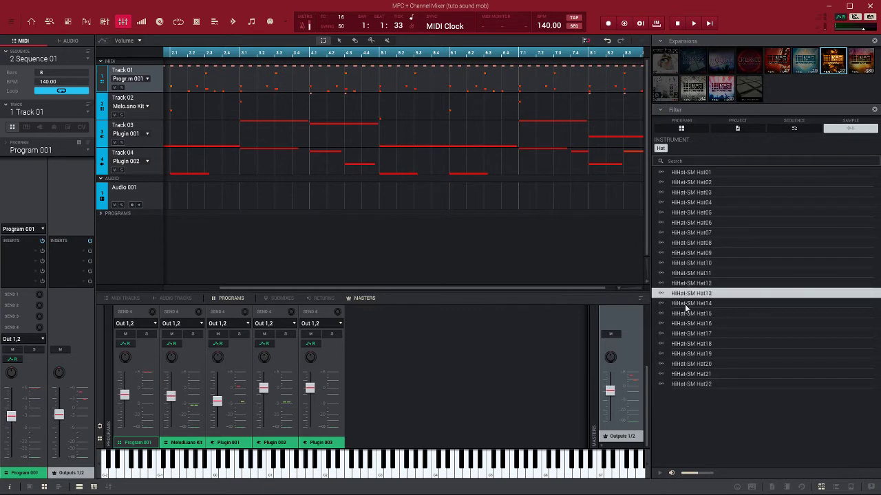
click(686, 304)
click(688, 313)
click(689, 323)
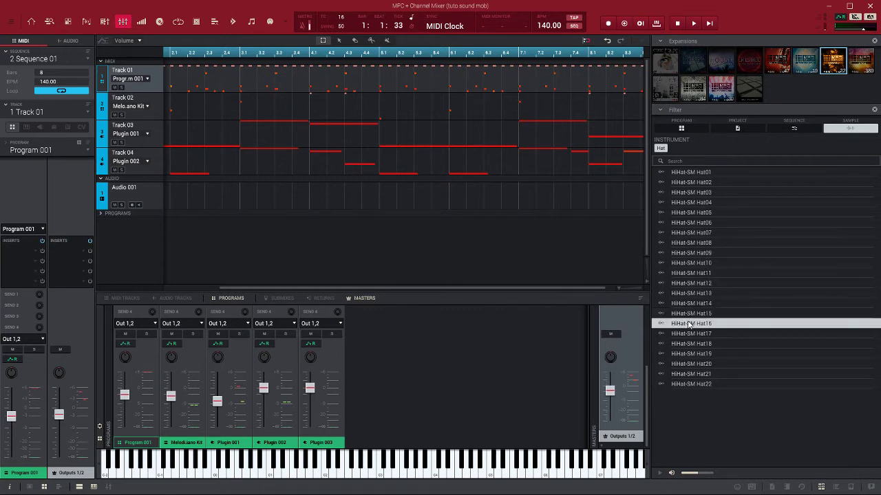
click(688, 334)
click(688, 344)
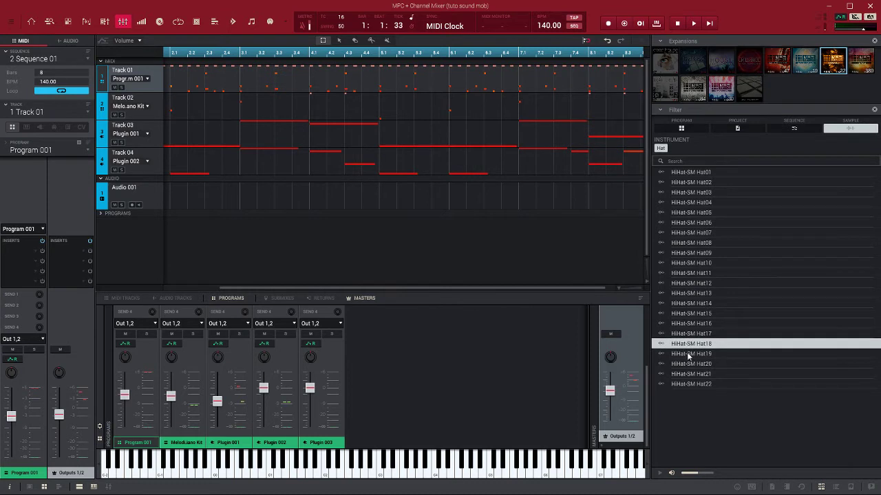
click(687, 355)
click(688, 364)
click(688, 375)
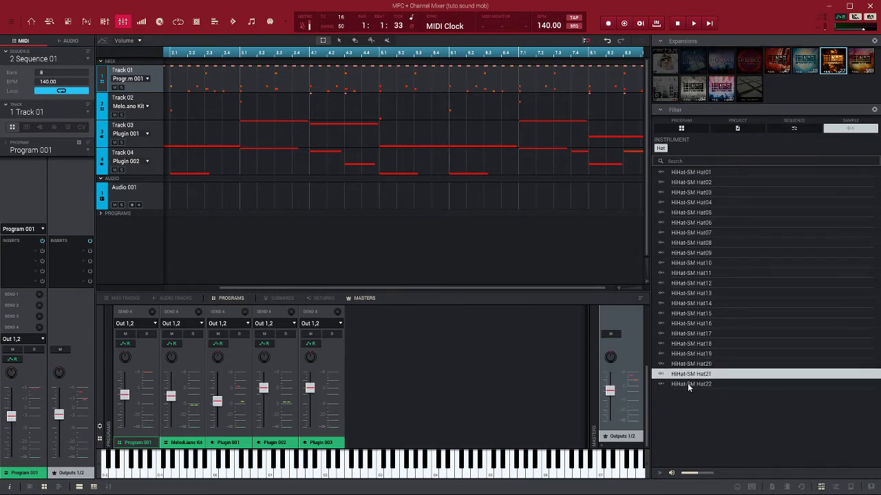
click(687, 383)
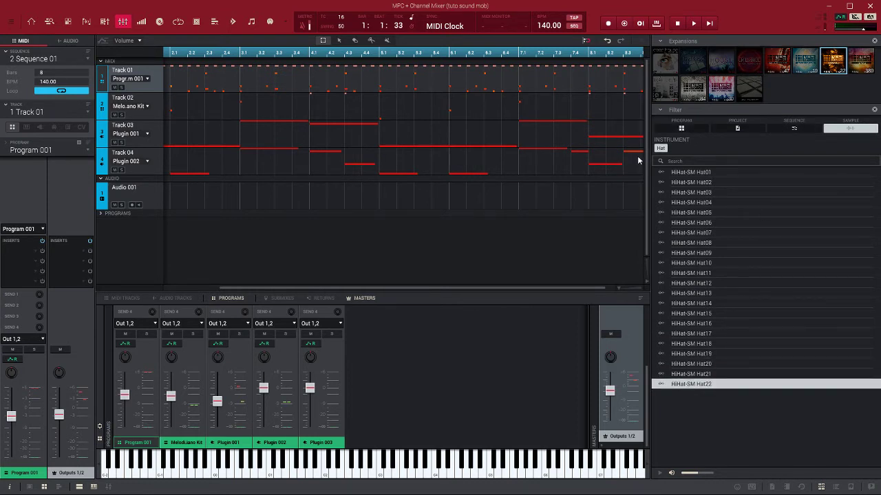
Filter the samples by Snare instead of Hat and preview Snare-SM Snare01 through Snare17 in order.
click(662, 149)
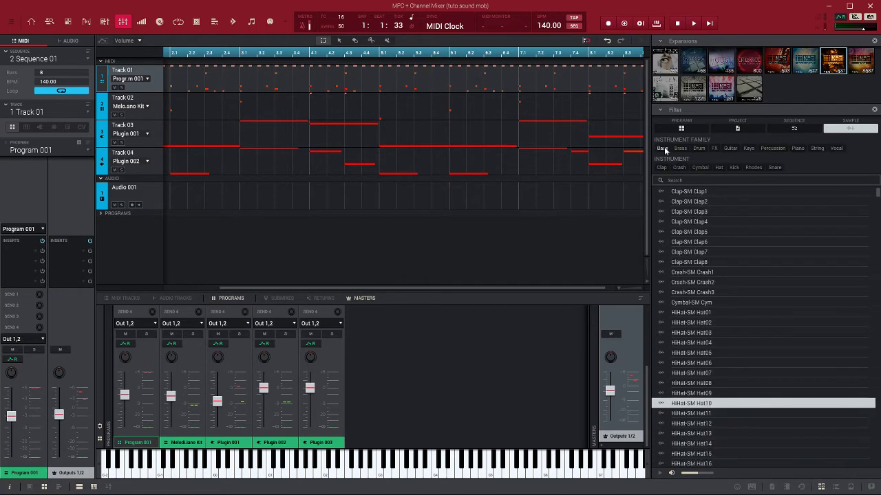
click(769, 168)
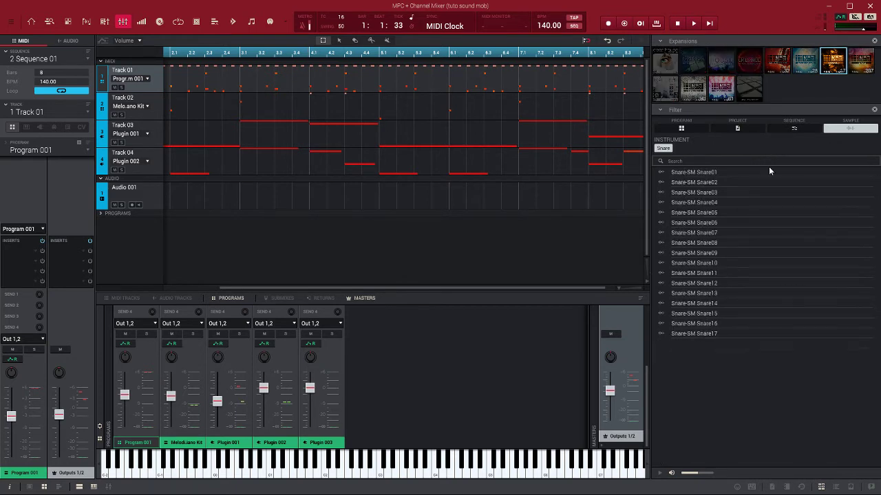
click(691, 172)
click(691, 183)
click(692, 193)
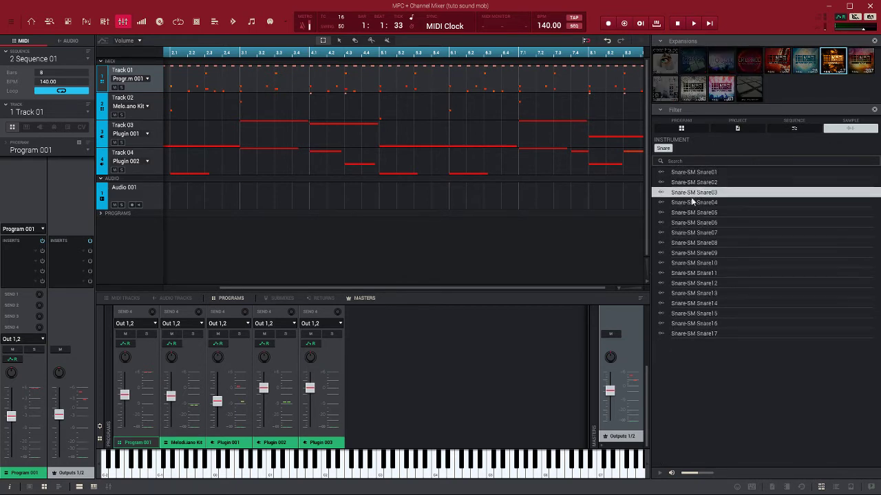
click(693, 203)
click(694, 212)
click(694, 222)
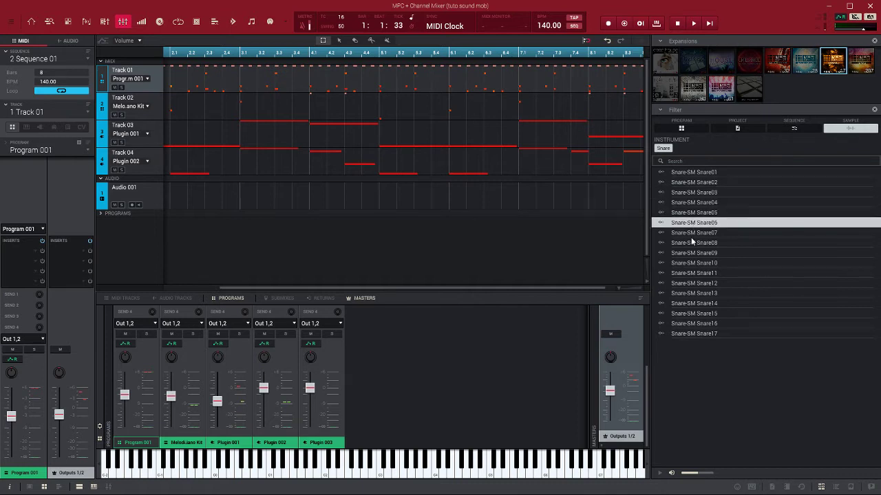
click(692, 232)
click(694, 242)
click(699, 254)
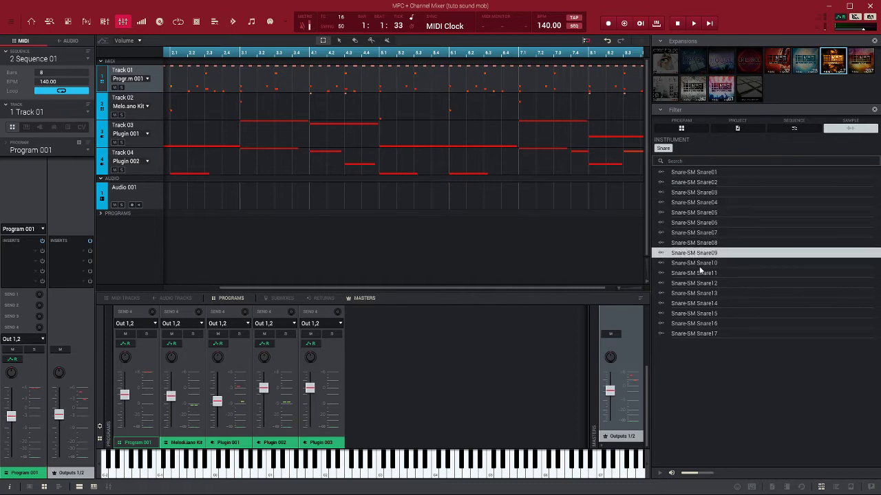
click(701, 264)
click(701, 275)
click(699, 283)
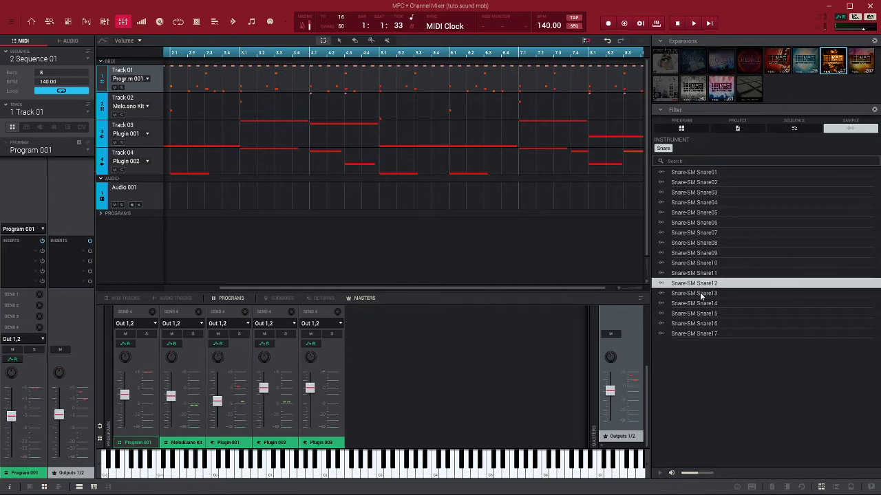
click(699, 292)
click(699, 304)
click(701, 313)
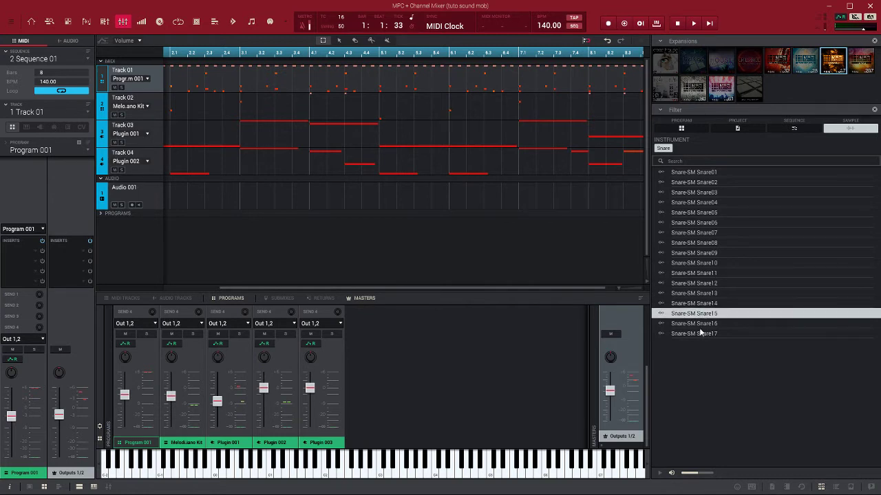
click(700, 324)
click(702, 334)
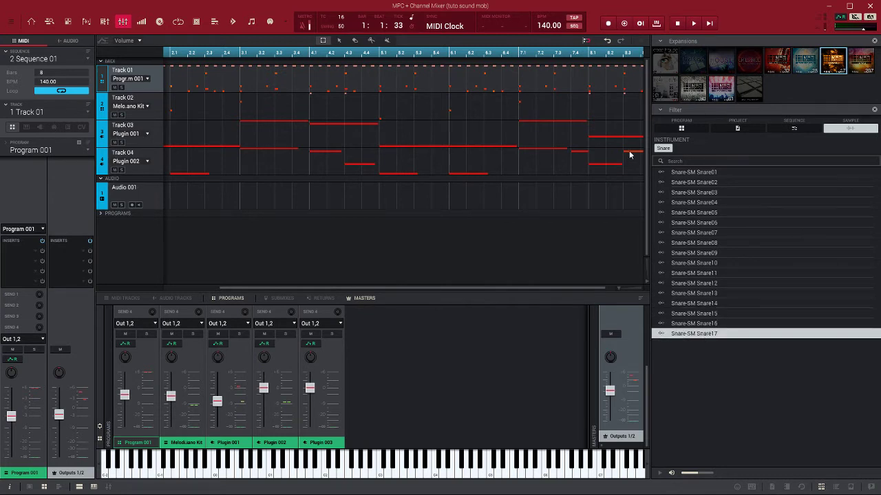
Clear the Snare filter and list the samples used by Program 001 in the Main Mode project view.
click(664, 149)
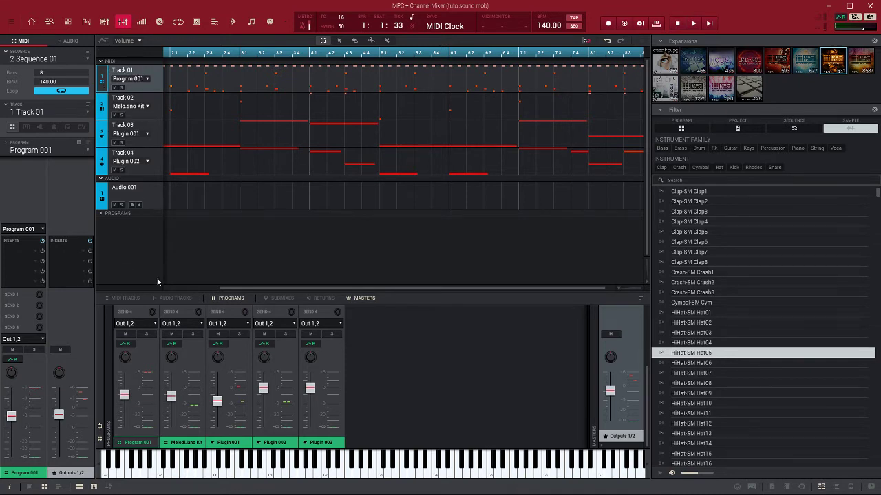
click(32, 21)
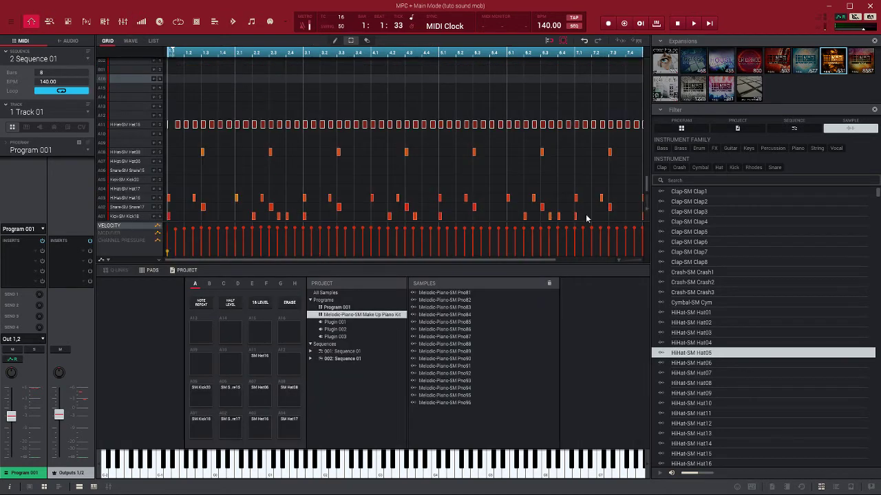
click(344, 307)
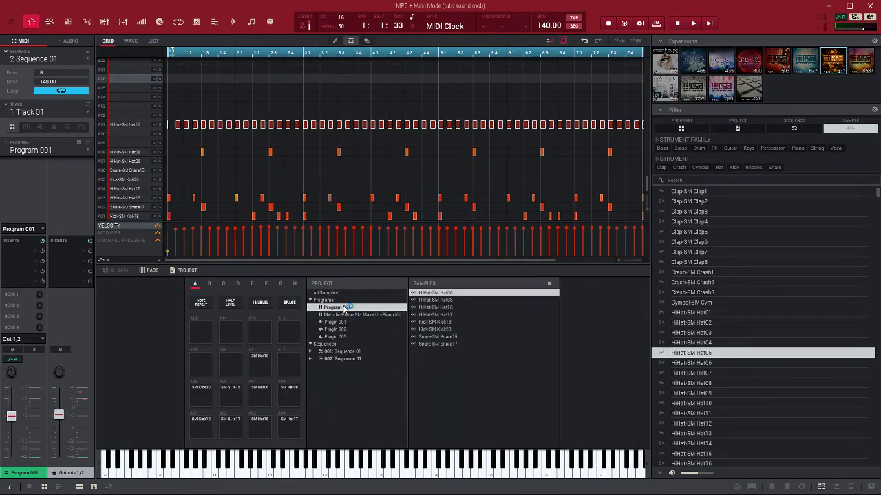
Switch to Sequence 01 and play it with Program 001 soloed in the channel mixer.
click(89, 60)
click(84, 71)
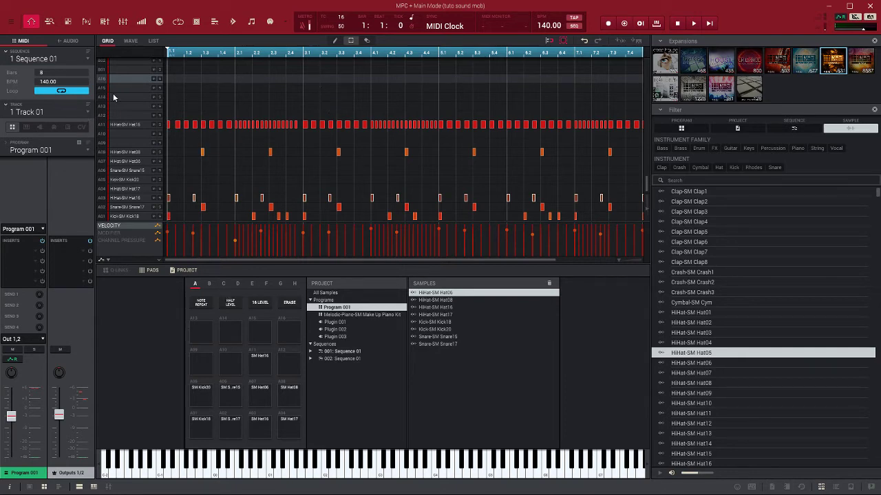
click(122, 22)
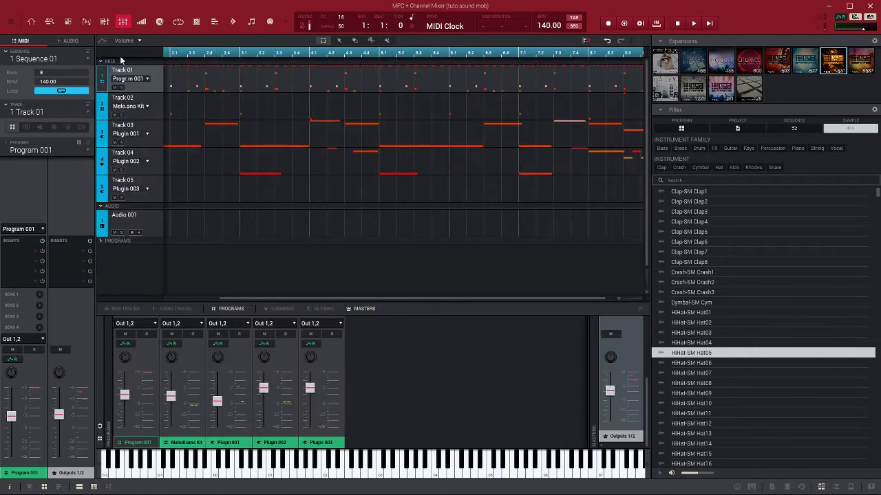
click(146, 334)
key(space)
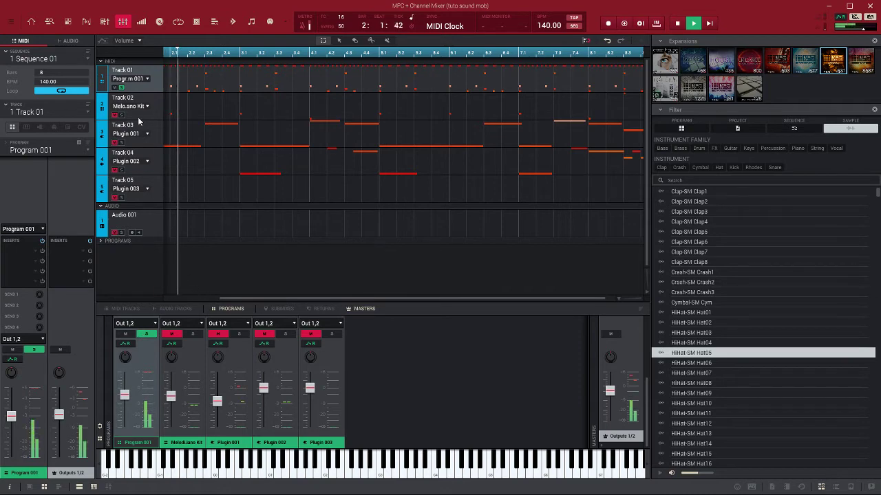
View the playing drum pattern in Track View and in Main Mode, examining its note grid and velocities.
click(50, 22)
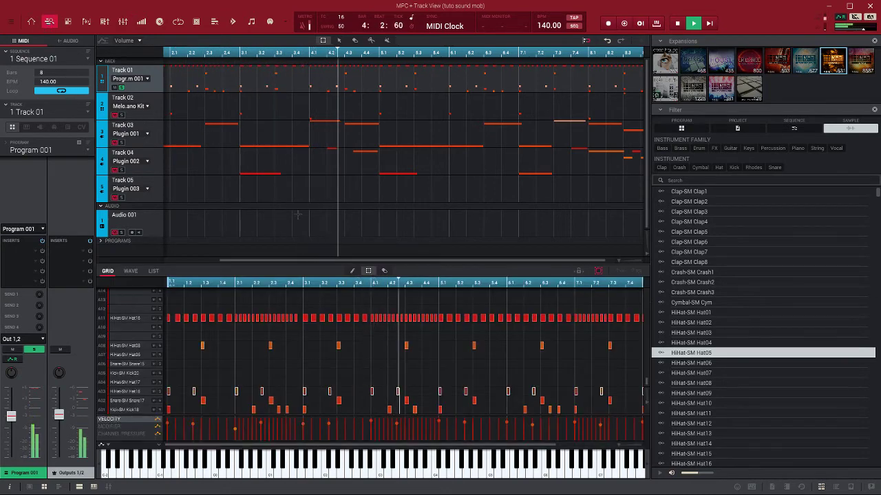
click(31, 22)
mouse_move(251, 235)
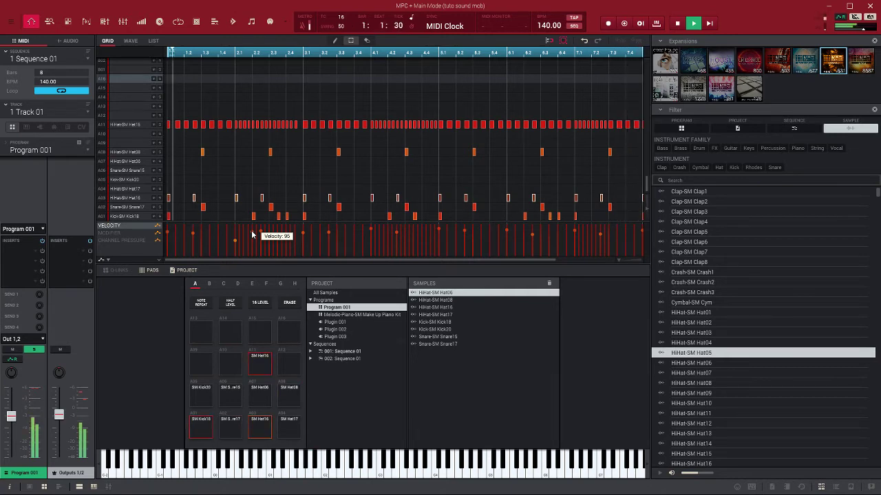
Stop playback and open the Autopan Sync insert effect of pad A11 from the enlarged pad mixer.
key(space)
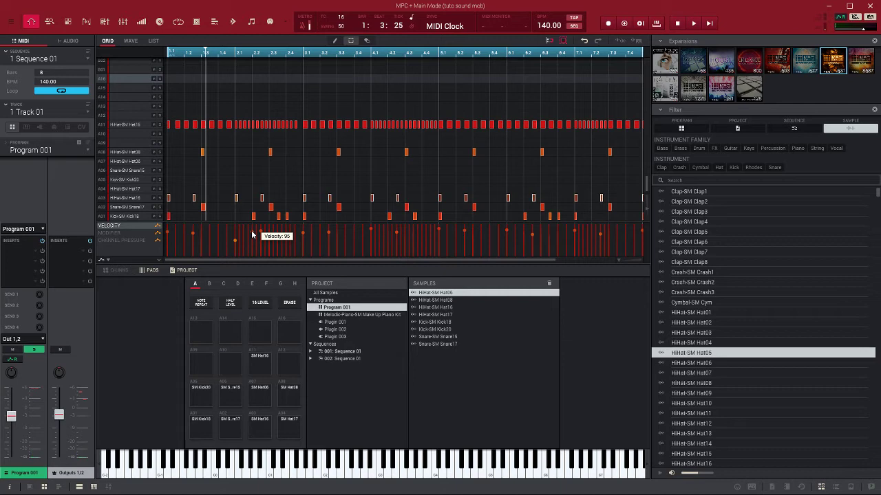
click(251, 235)
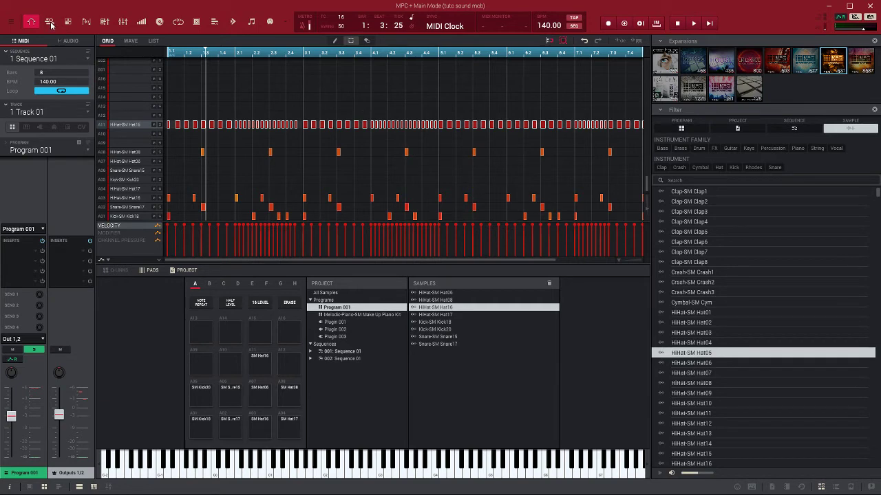
click(105, 22)
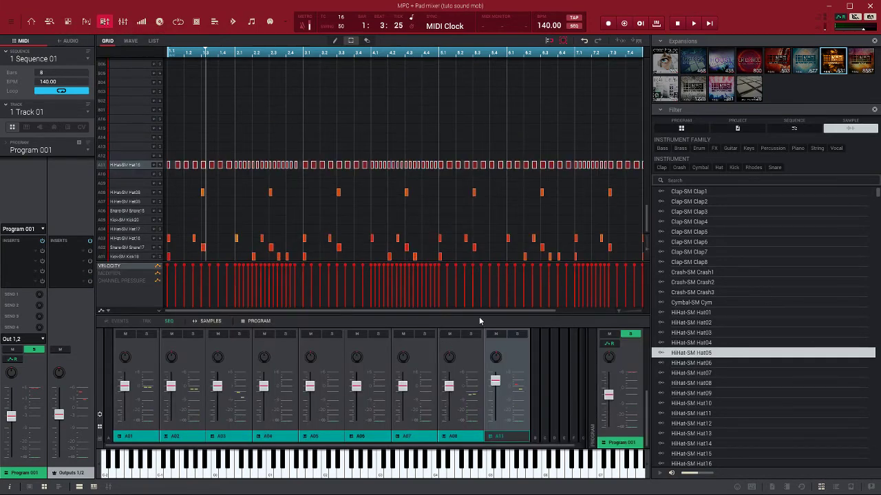
drag(479, 315, 479, 201)
click(502, 237)
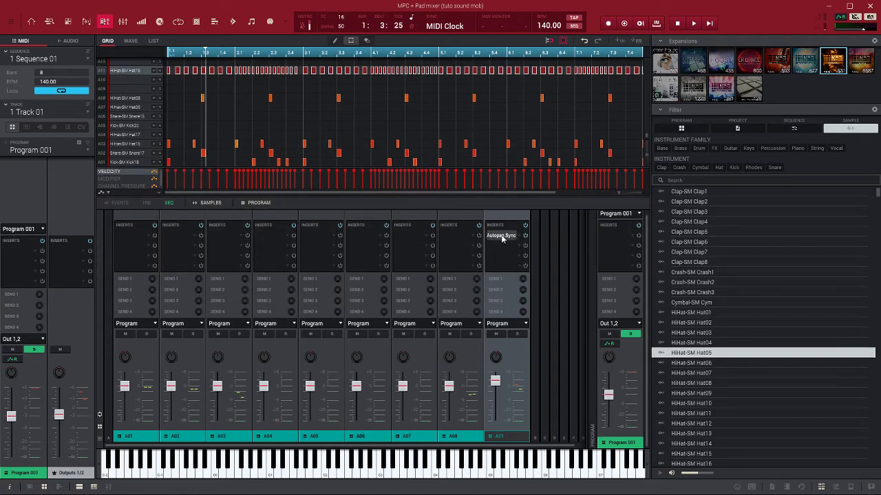
double_click(502, 238)
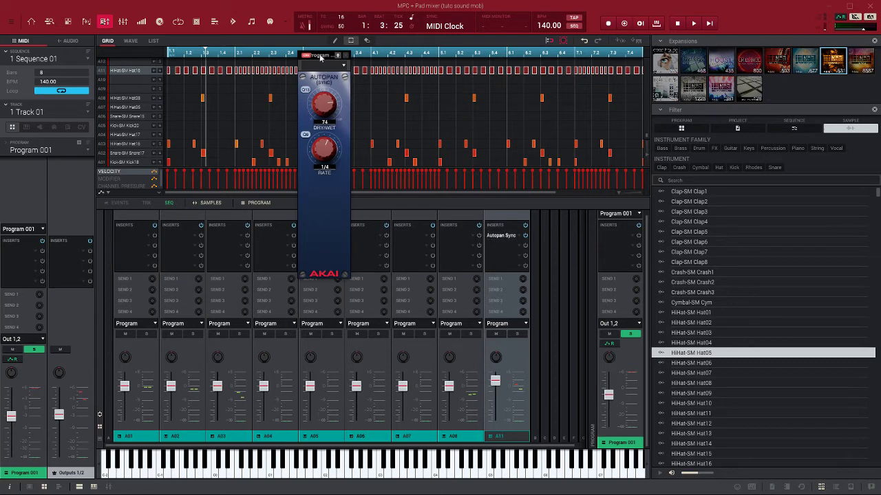
Browse the insert effect list for pad A11, including the Internal Akai Effects and VST groups, and close it without choosing an effect.
click(519, 238)
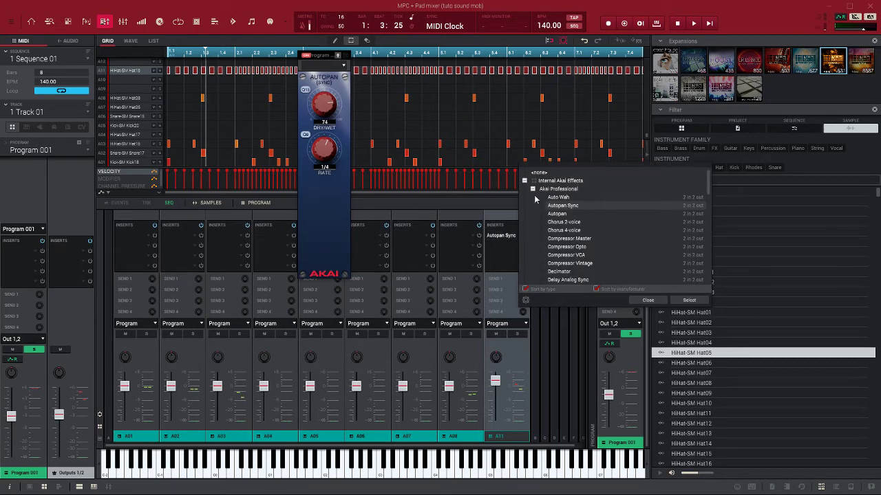
drag(711, 191, 716, 282)
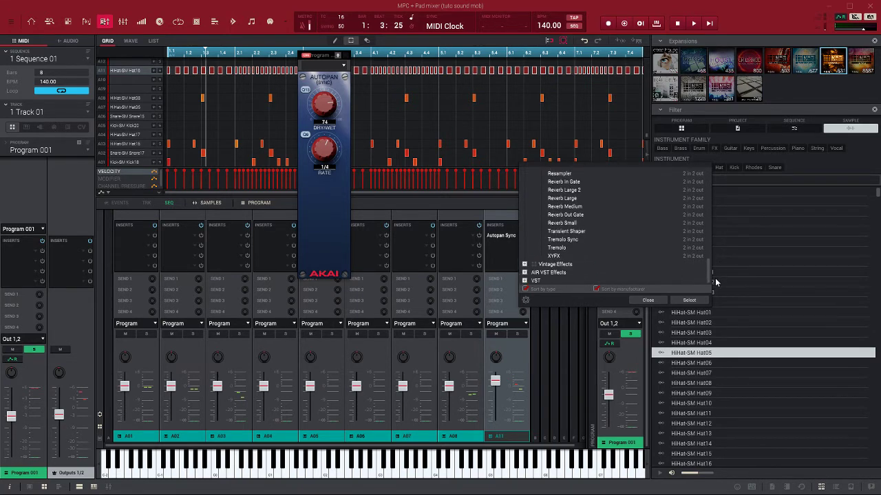
click(524, 281)
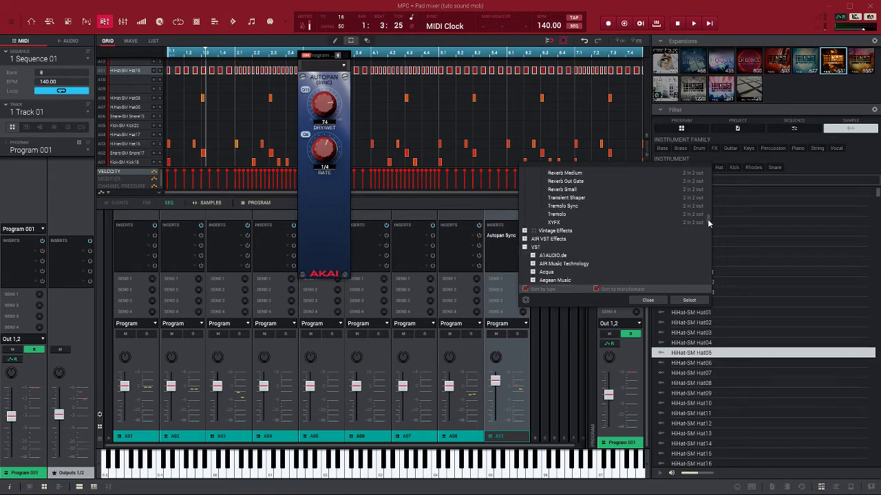
drag(708, 221, 715, 163)
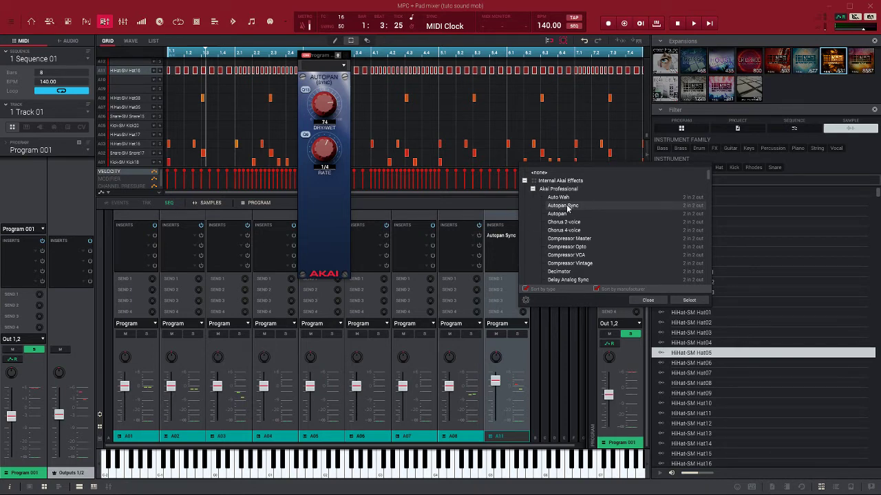
click(524, 181)
click(524, 205)
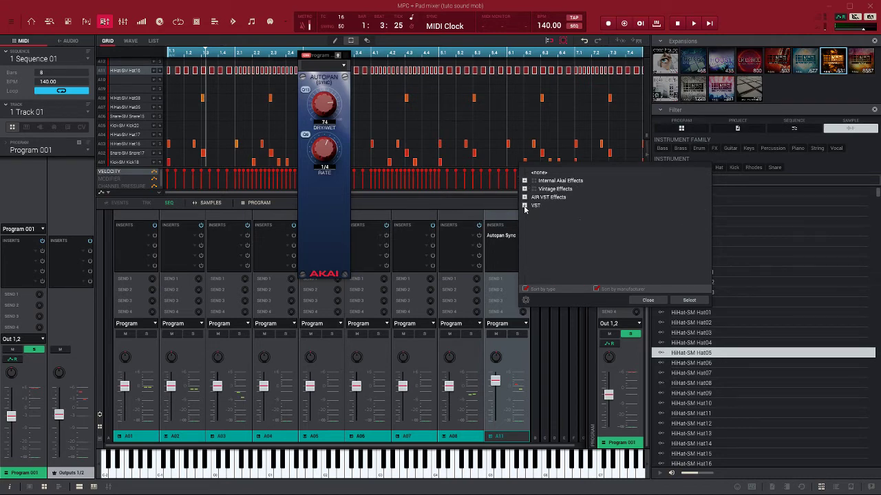
click(657, 299)
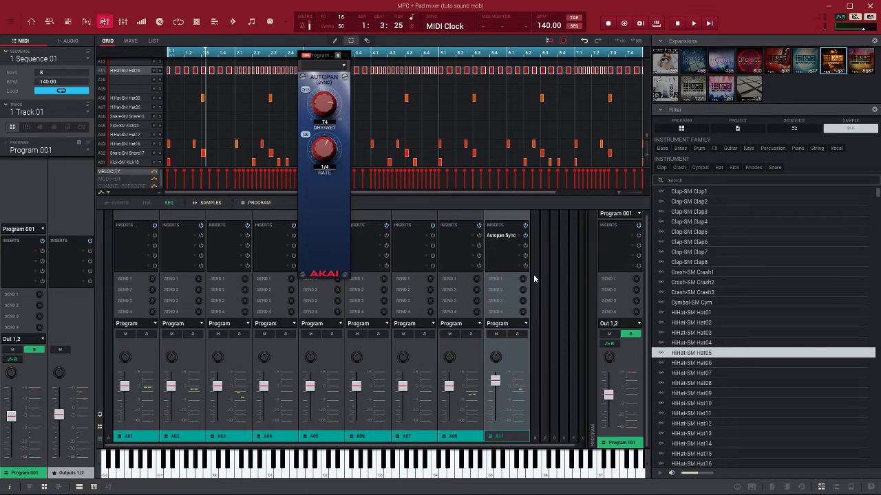
Play the sequence while soloing and unsoloing pad A11 to hear the hi-hat's autopan, and stop playback.
key(space)
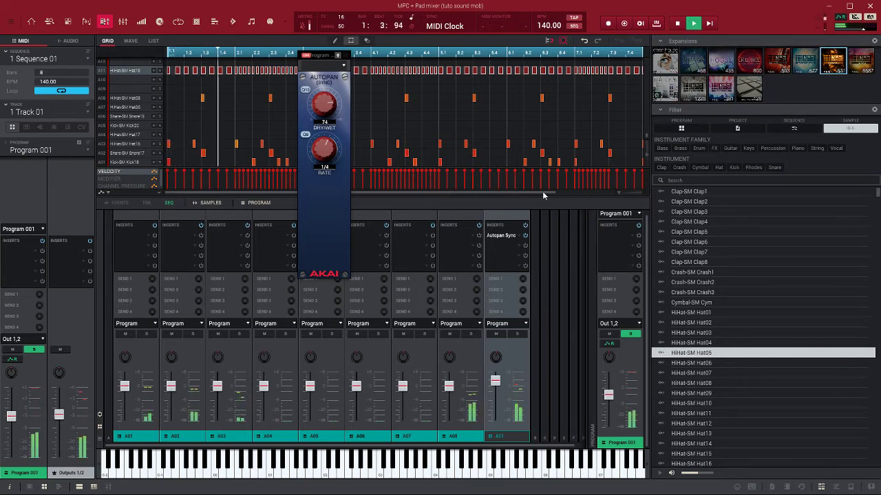
click(517, 334)
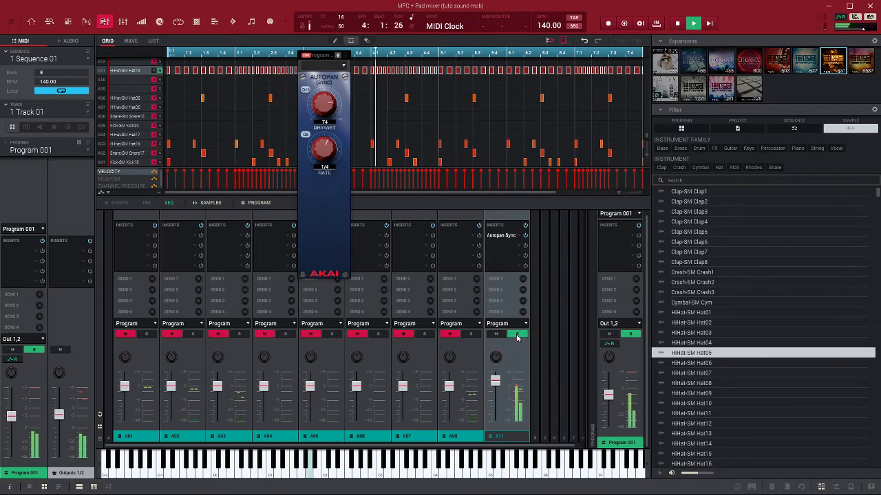
click(517, 335)
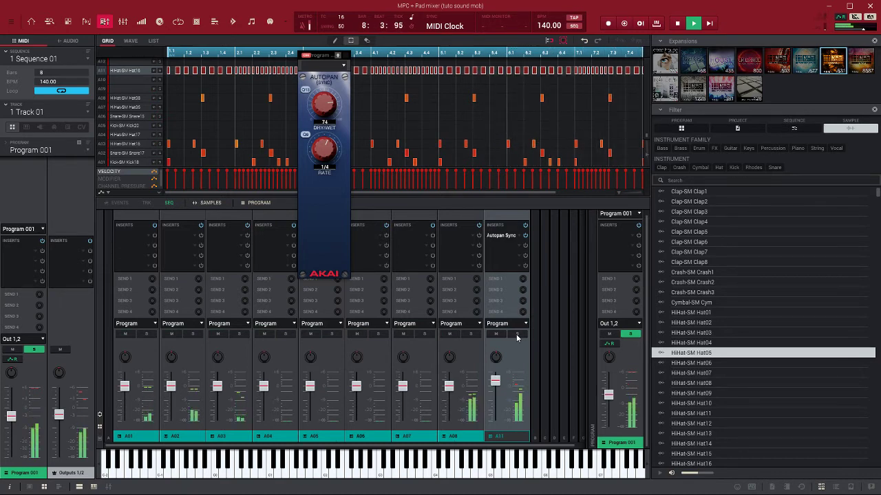
key(space)
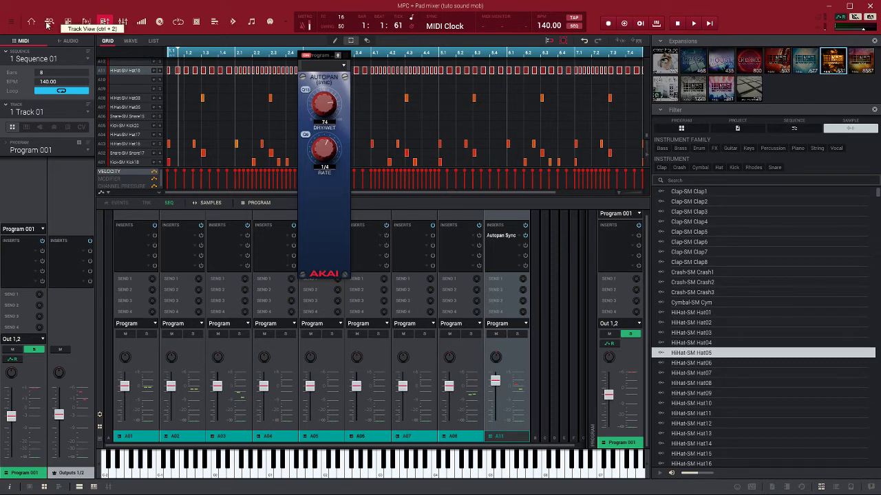
Unsolo Program 001 in the channel mixer and make Track 02 the current track.
click(122, 21)
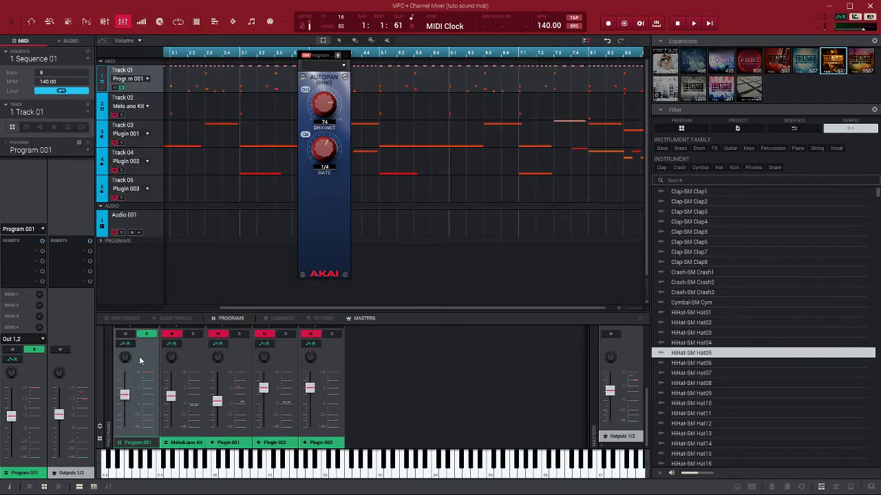
click(147, 334)
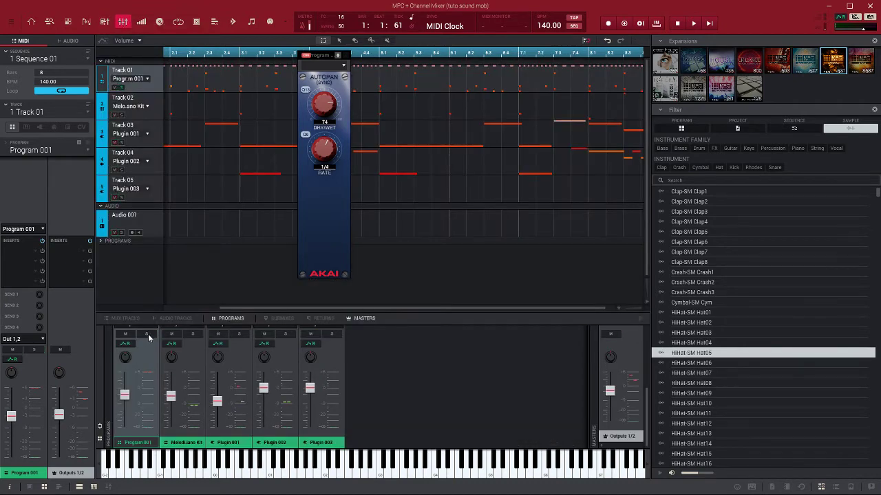
click(86, 115)
click(75, 132)
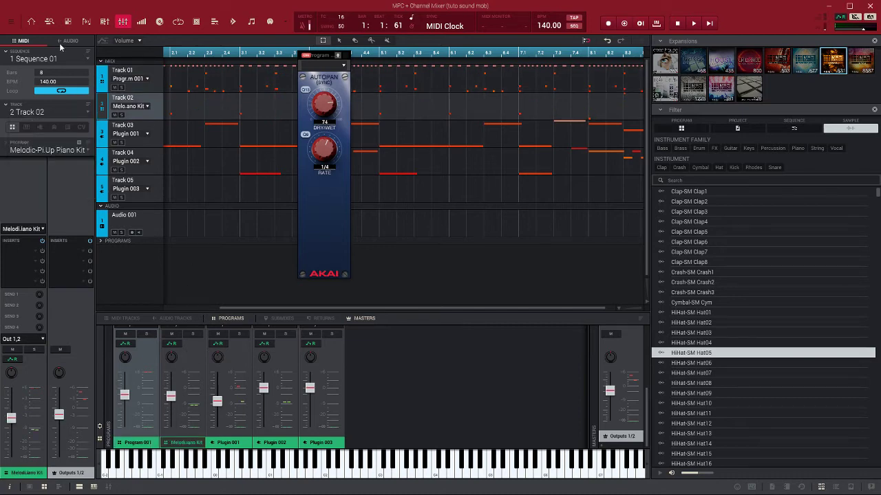
View Track 02's piano kit notes and pads in Main Mode with the Autopan effect window closed.
click(51, 22)
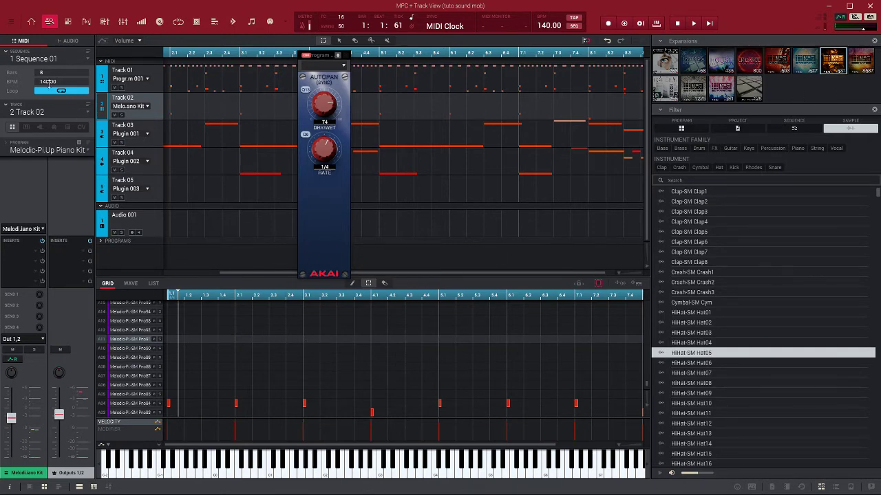
click(30, 24)
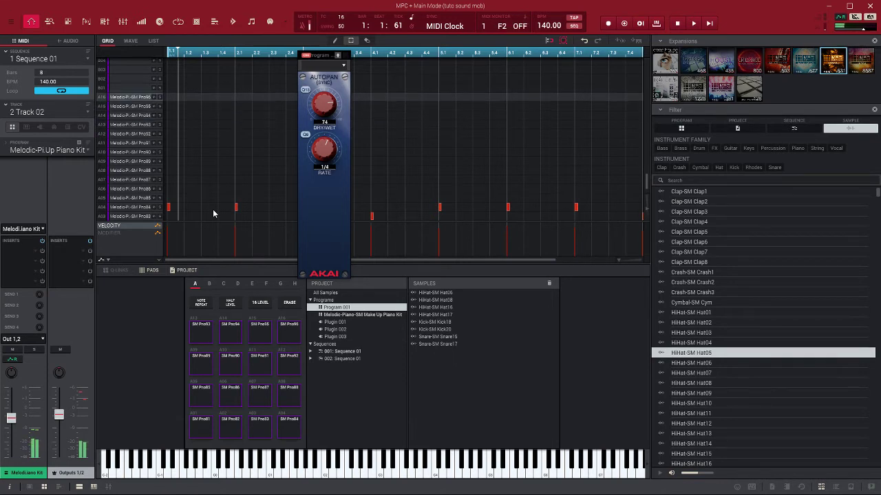
click(346, 56)
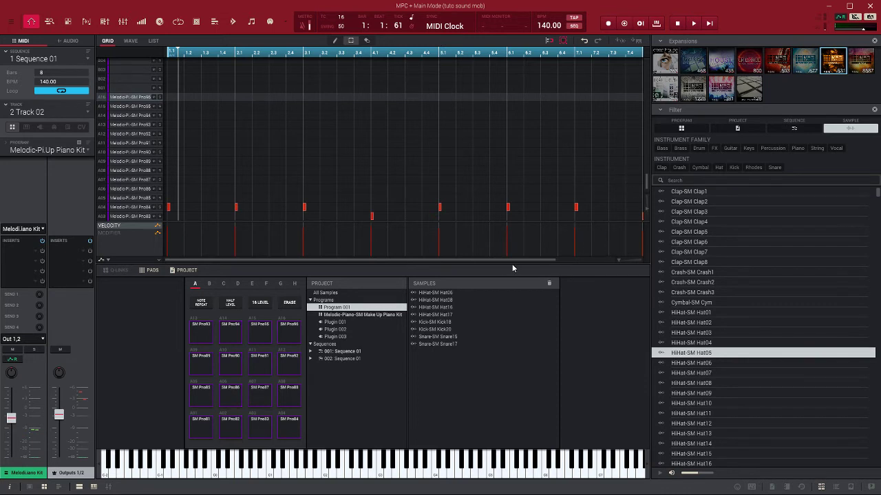
drag(515, 260, 524, 259)
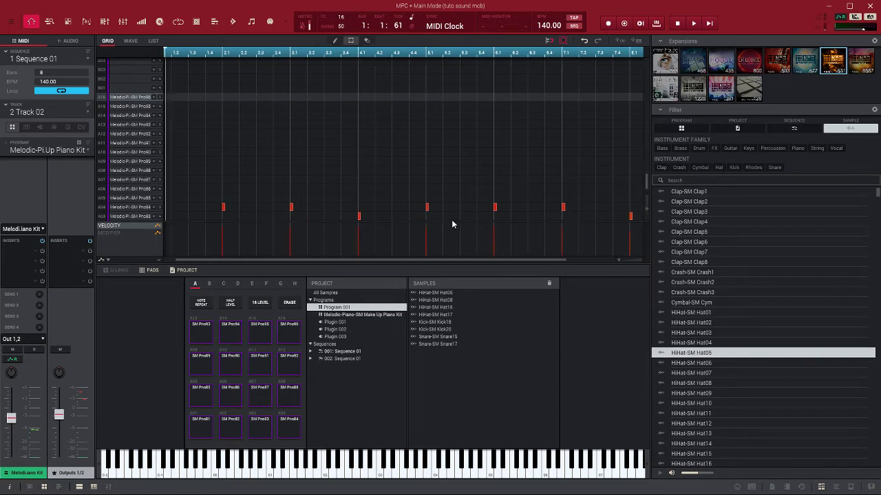
Switch to Track 03 and view its THE BANK plugin with the 04 Strings preset, closing the plugin window when done.
click(89, 112)
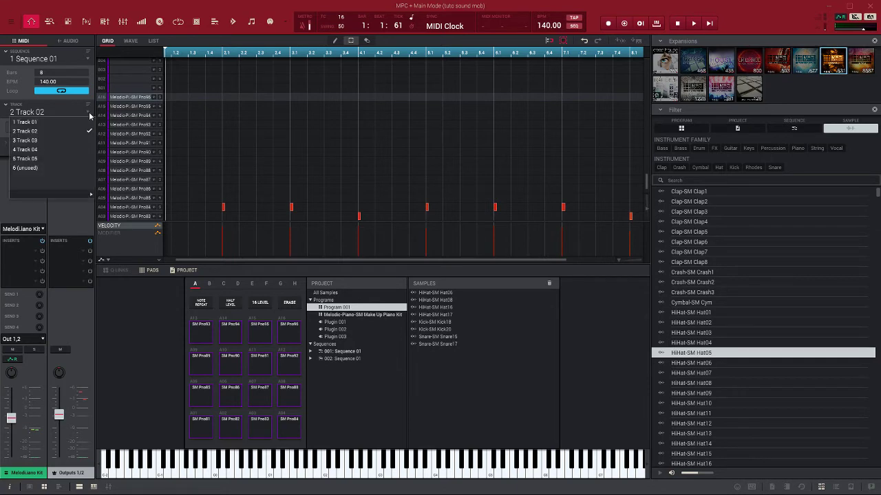
click(75, 141)
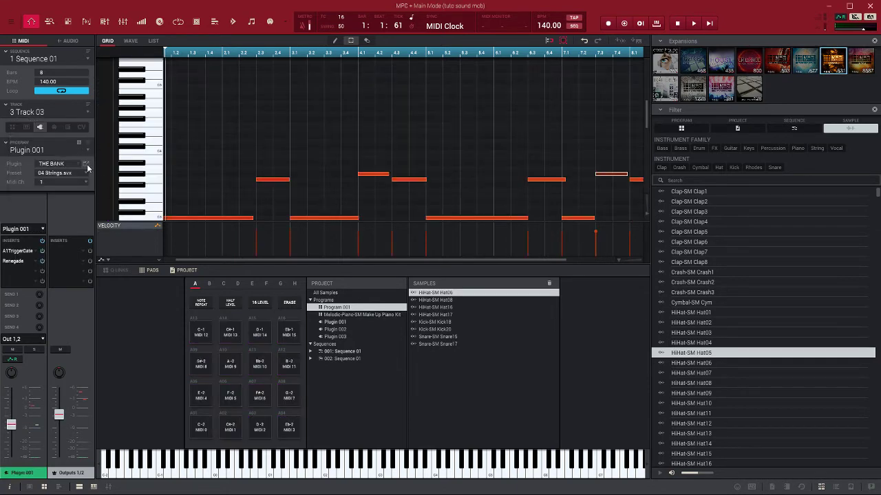
click(86, 167)
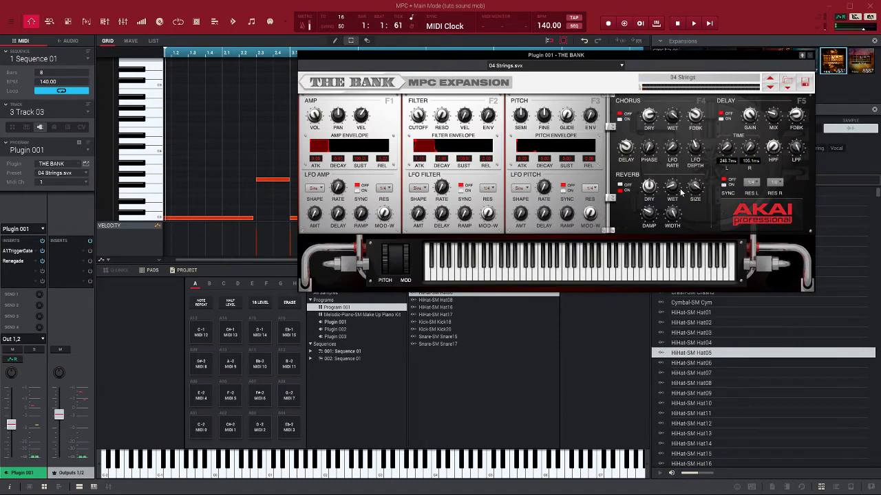
click(810, 56)
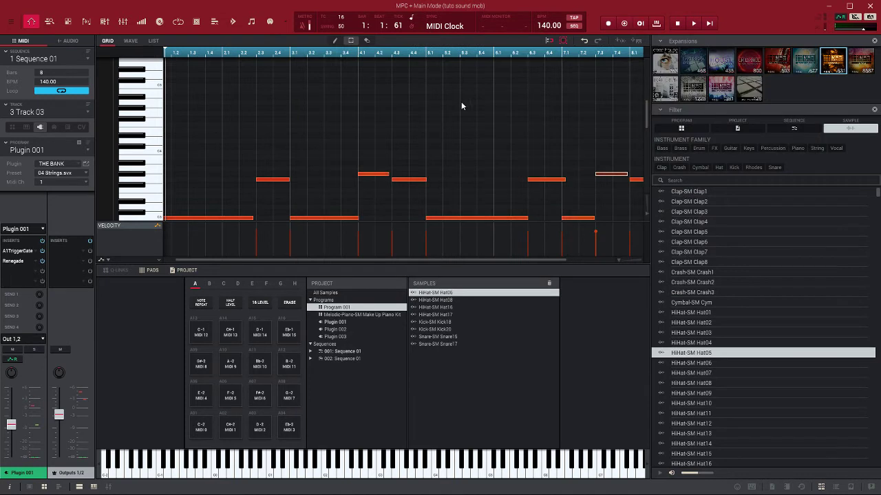
Switch to Track 04 and view its THE BANK plugin with the 11 Bwow Bass preset, closing the plugin window when done.
click(87, 112)
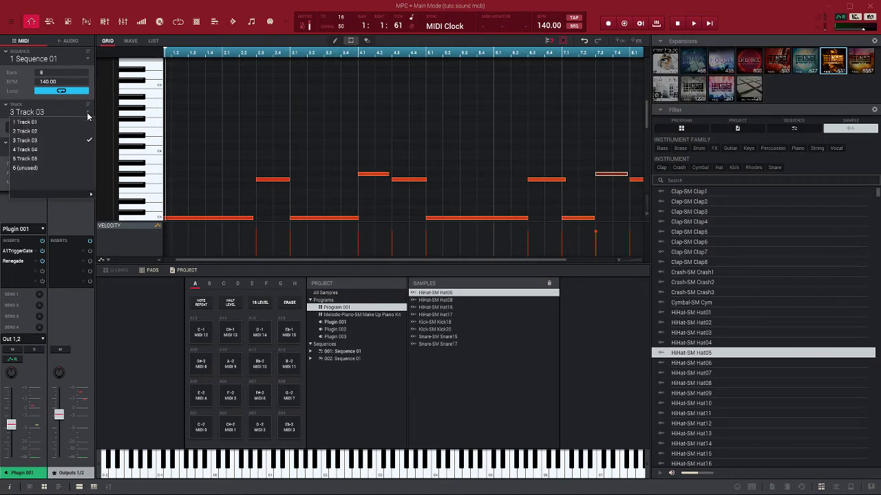
click(79, 152)
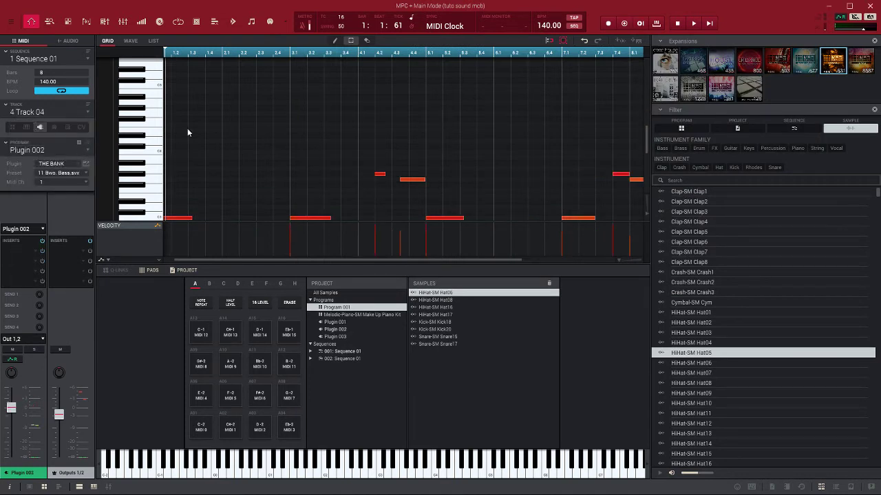
click(86, 165)
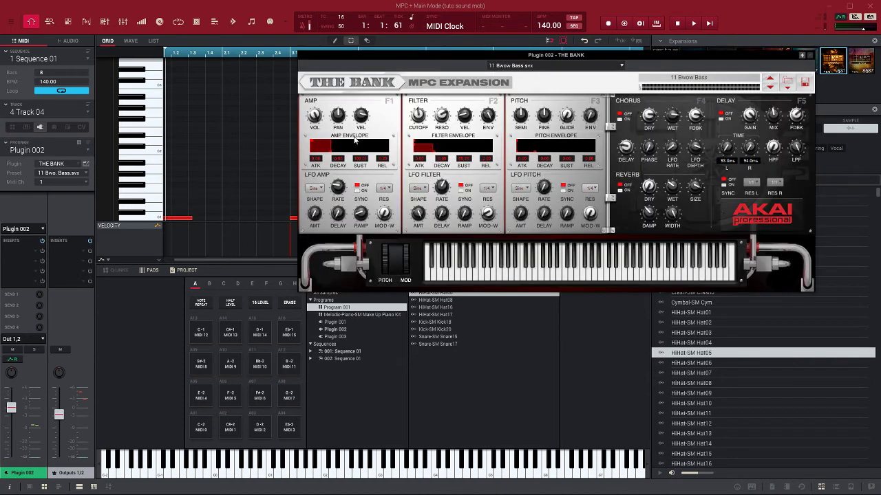
click(811, 57)
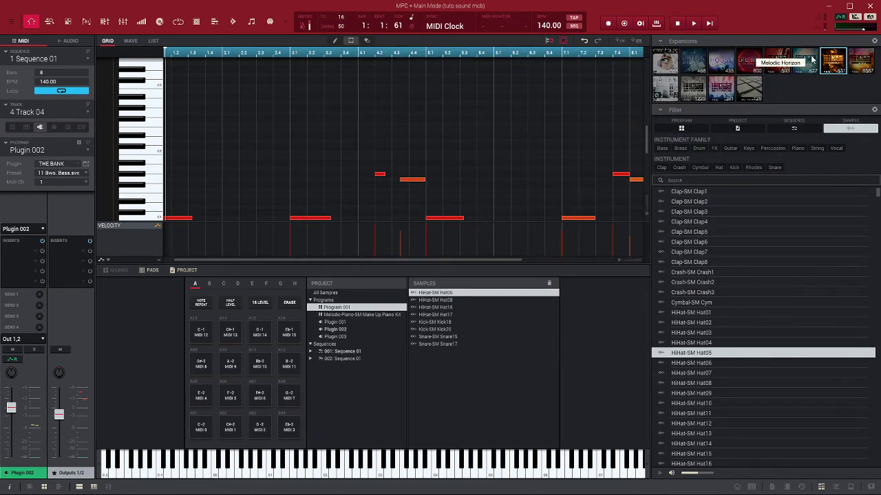
Play Sequence 01 with all tracks audible and fit the full eight bars of Track 04's bass notes in the grid.
key(space)
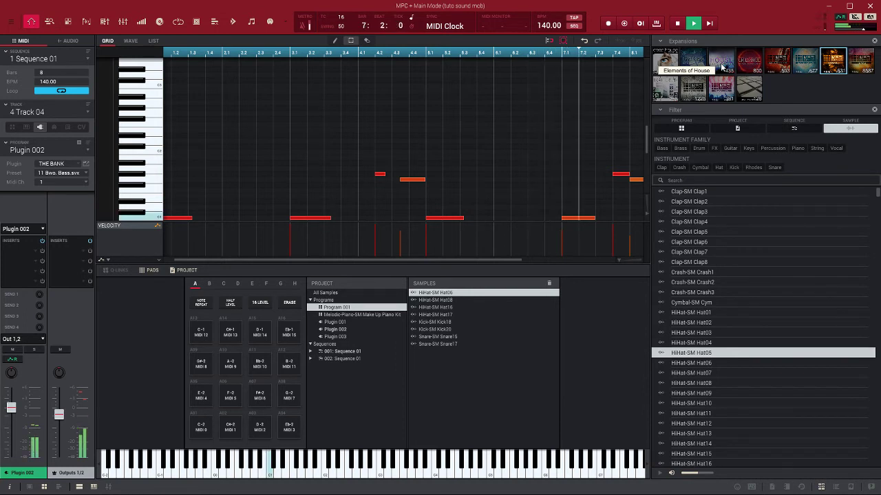
key(space)
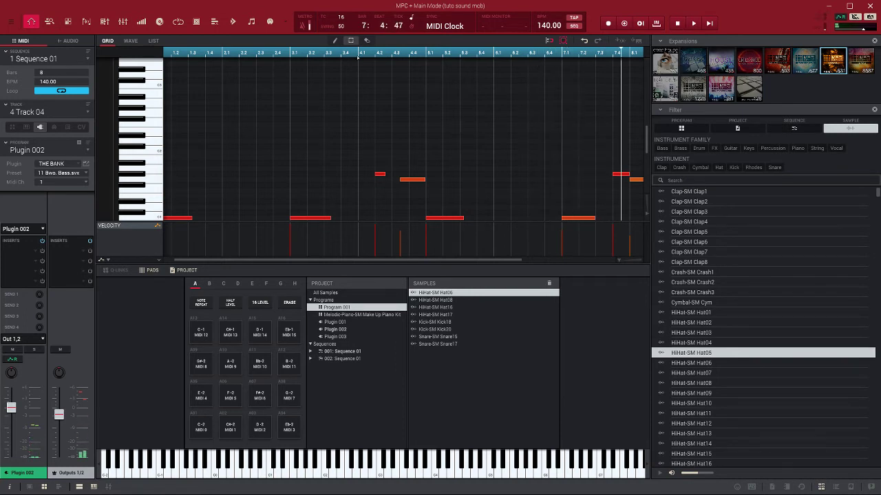
key(space)
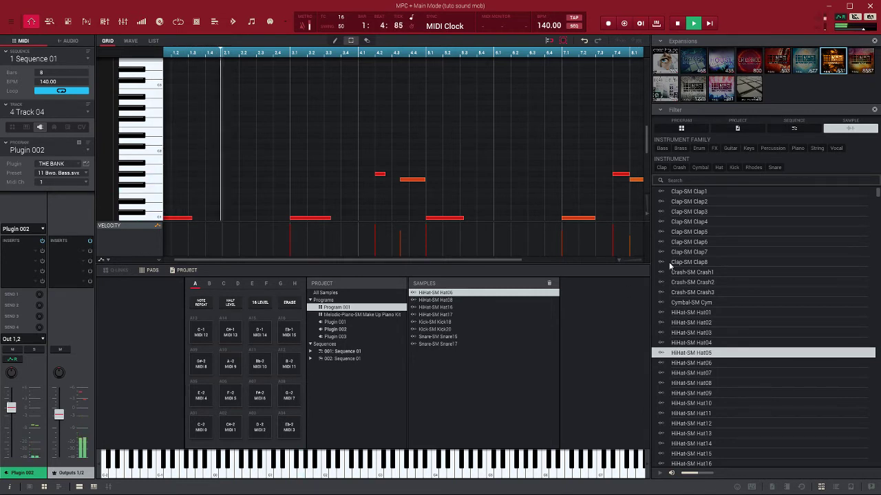
drag(619, 260, 596, 262)
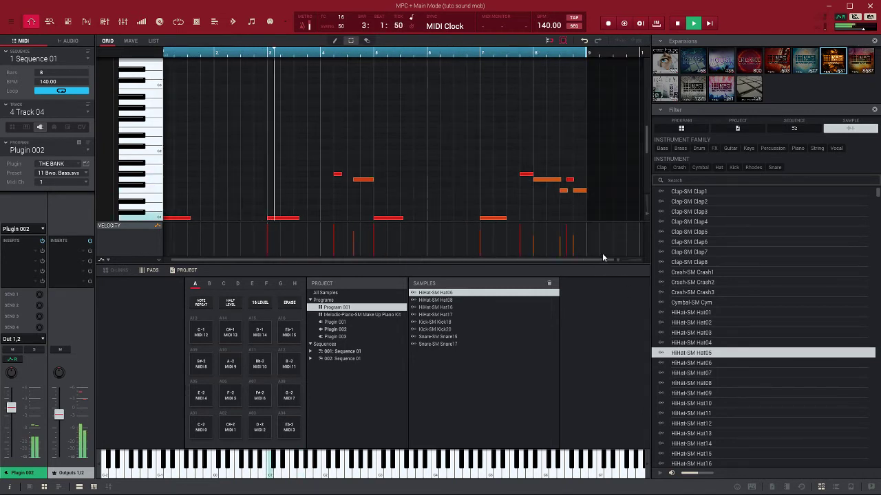
Switch from Sequence 01 to Sequence 02.
click(80, 59)
click(79, 78)
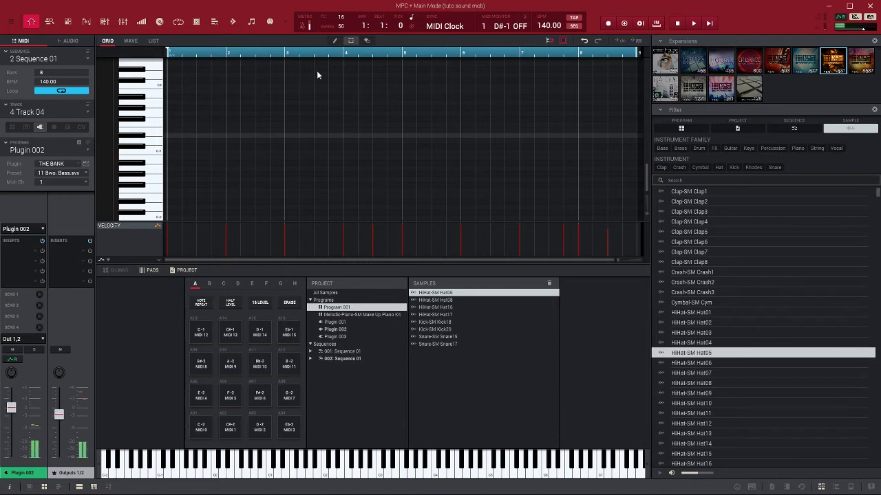
Play Sequence 02 with Track 02's piano notes displayed, and switch to Sequence 01 during playback.
click(87, 112)
click(83, 131)
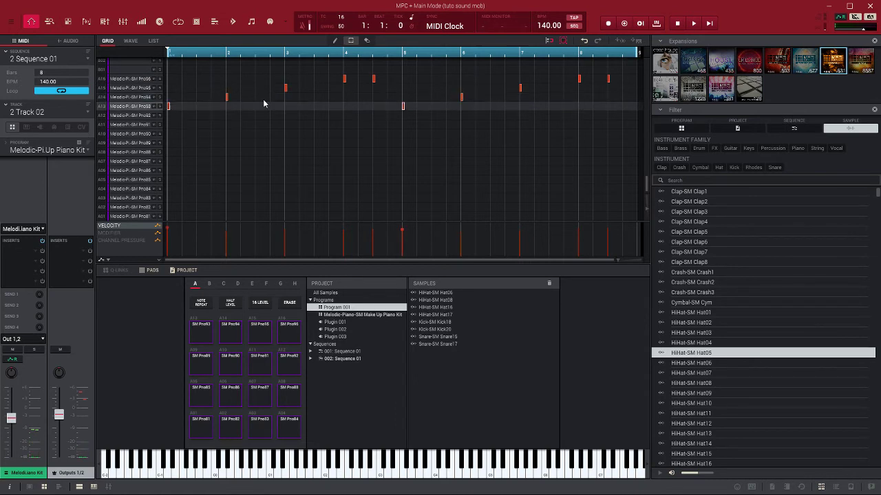
key(space)
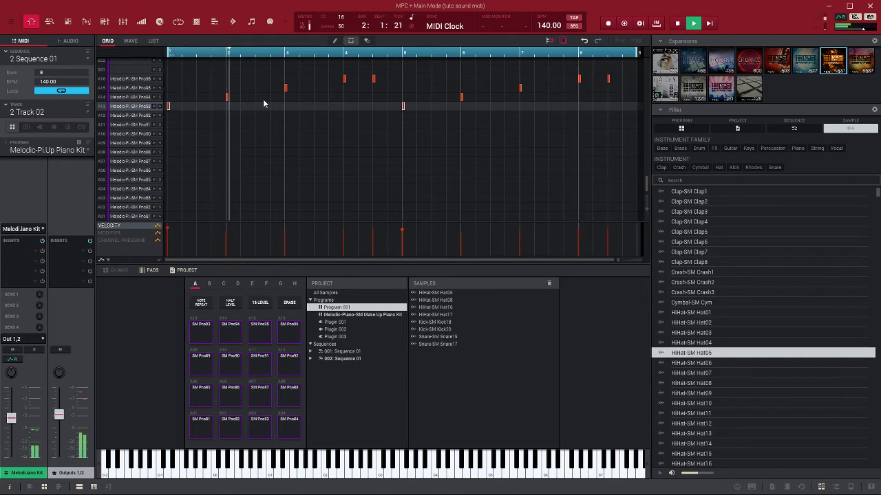
click(68, 61)
click(78, 71)
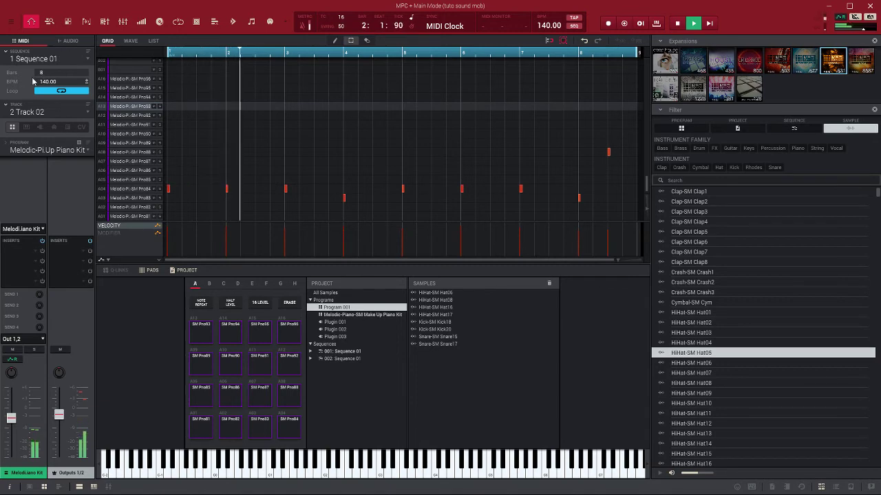
Open the channel mixer and lower the volume of Plugin 001 slightly.
click(126, 23)
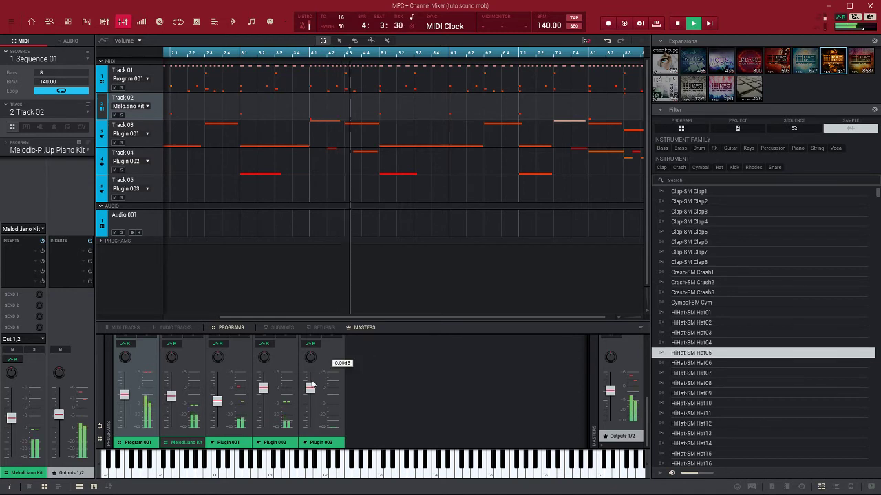
drag(222, 404, 214, 409)
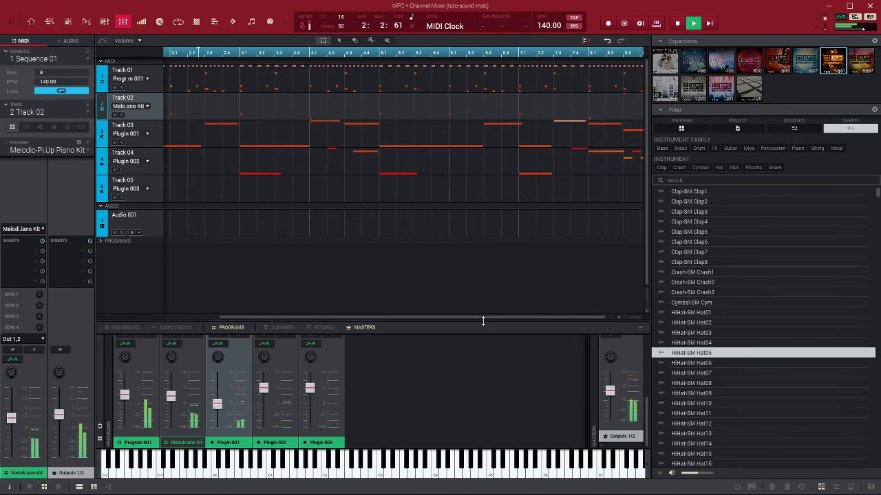
Enlarge the channel mixer to show the programs' insert effects and solo Plugin 001.
drag(483, 320, 482, 252)
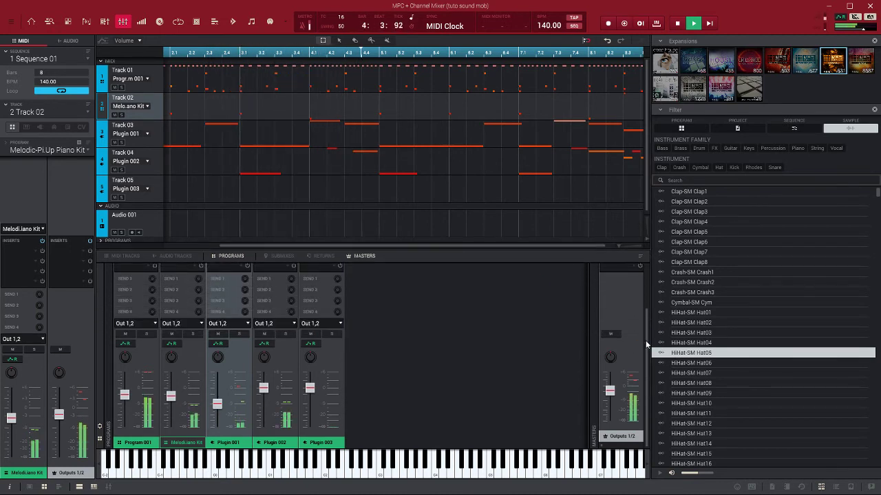
drag(647, 344, 640, 297)
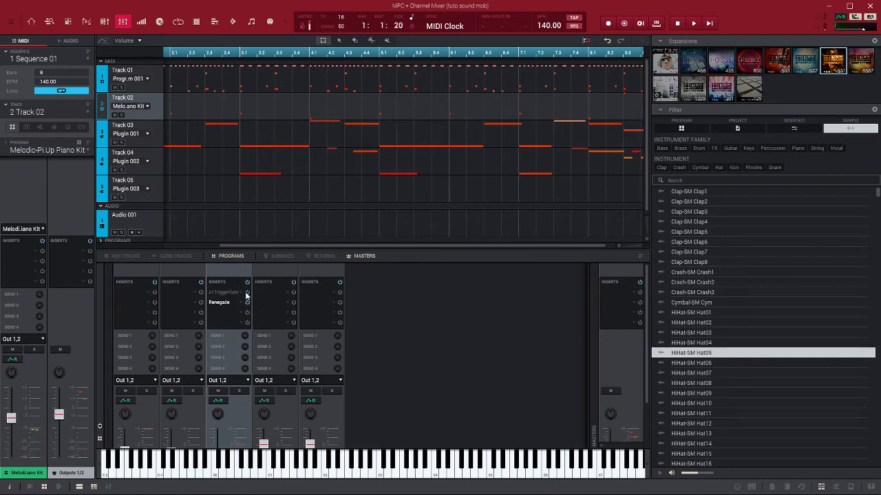
click(238, 392)
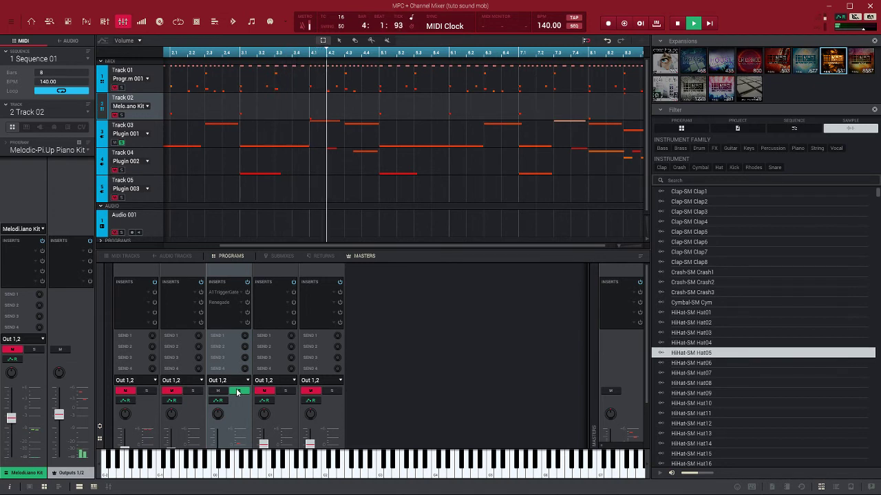
Open the Renegade insert of Plugin 001 and fit all eight bars of Sequence 01 in the track view.
key(space)
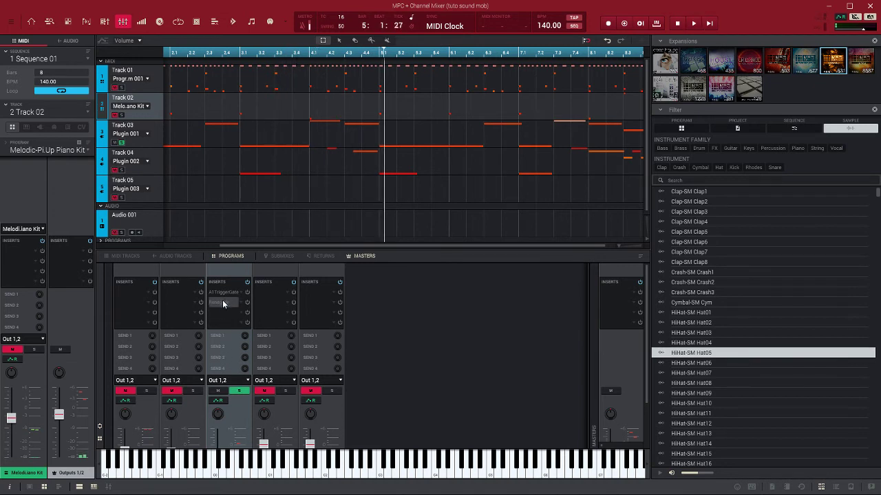
double_click(224, 302)
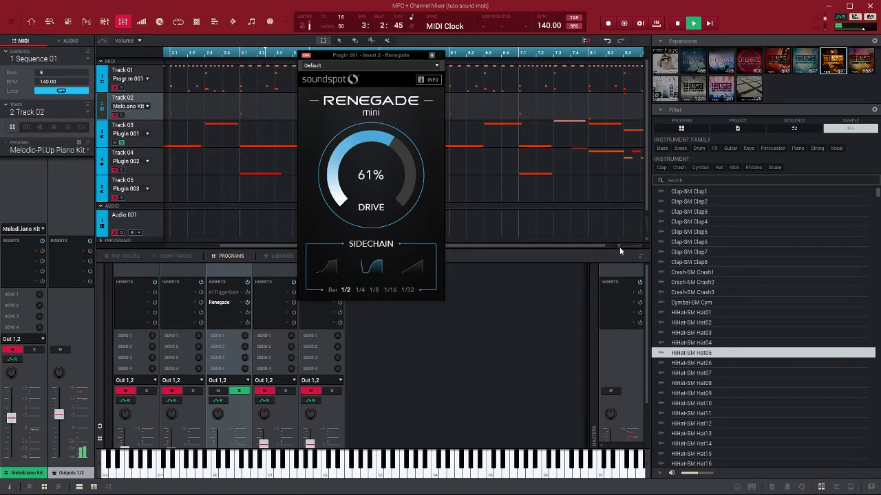
drag(618, 246, 611, 246)
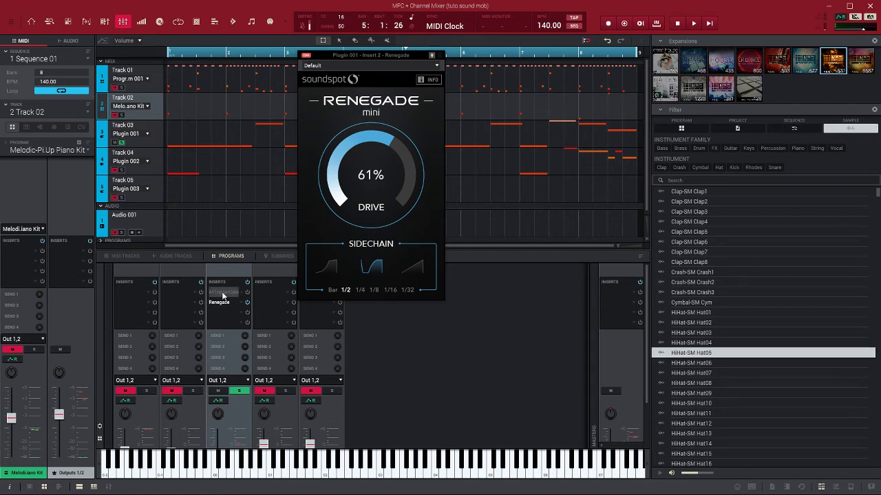
Open Plugin 001's A1TriggerGate insert beside the Renegade window, enable the effect, and play the soloed program with it.
click(248, 292)
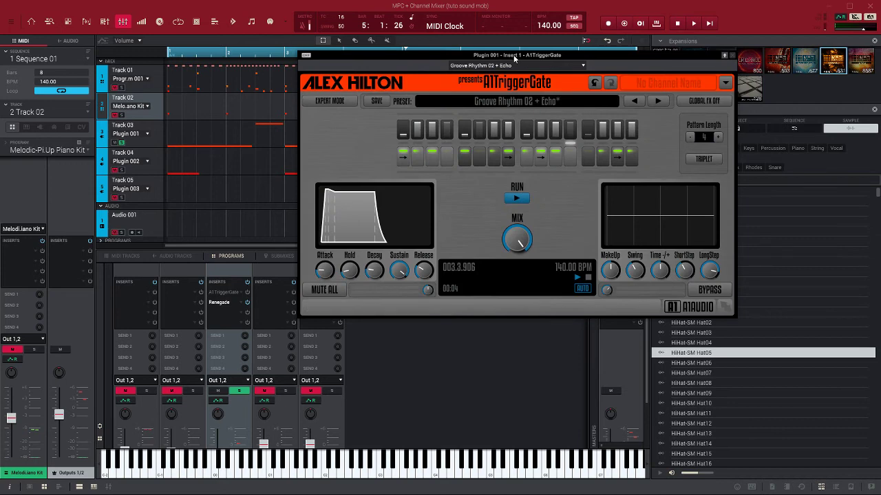
drag(516, 55, 643, 46)
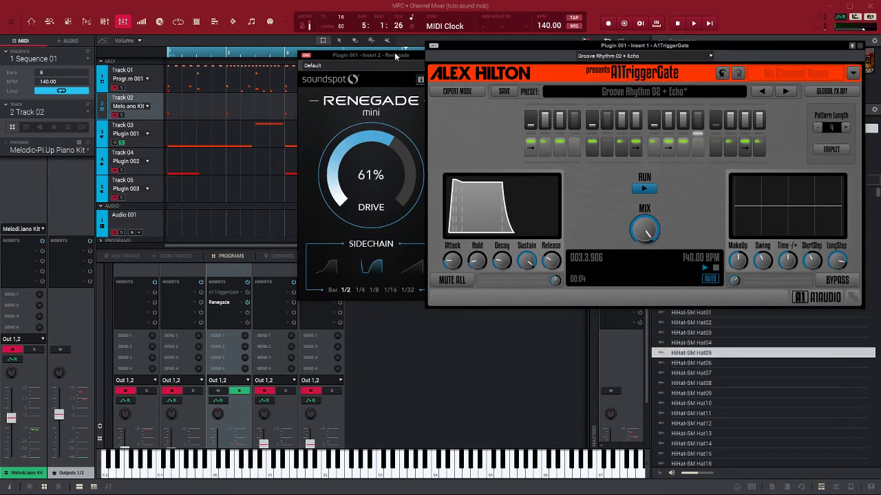
drag(396, 57, 378, 51)
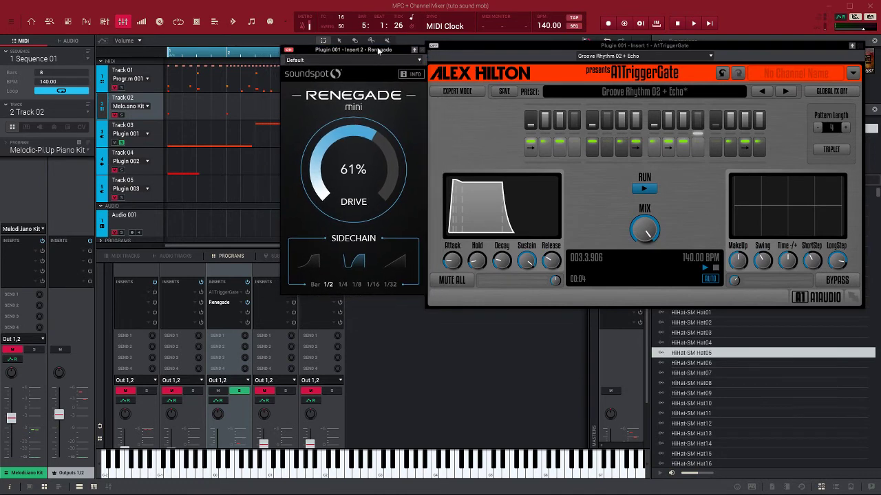
click(247, 293)
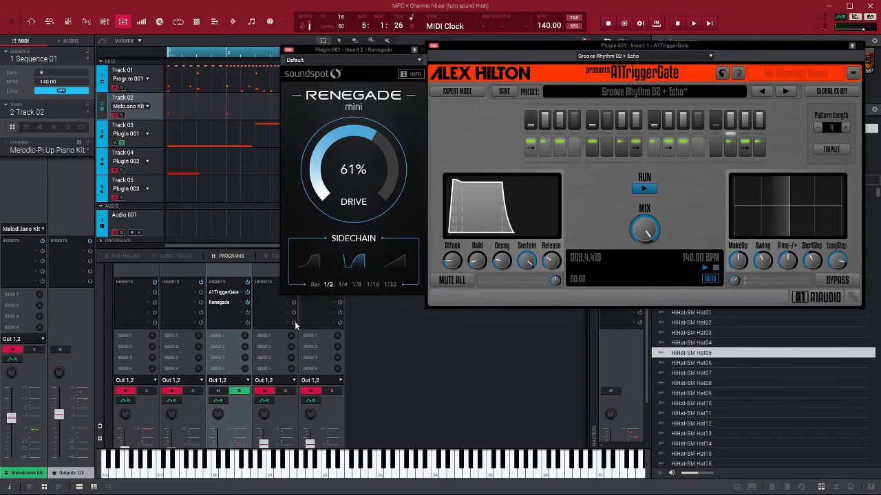
key(space)
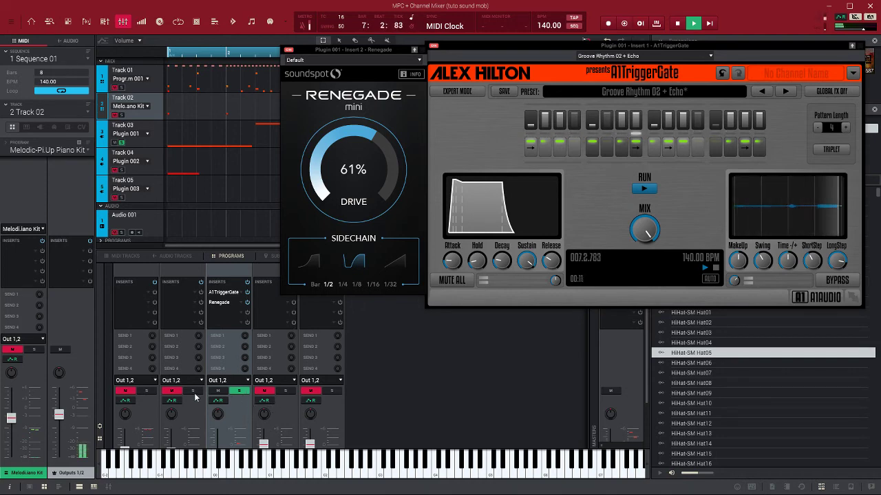
Audition Plugin 001 with Program 001 and Plugin 002 also soloed, and clear all solos to hear the full beat.
click(144, 394)
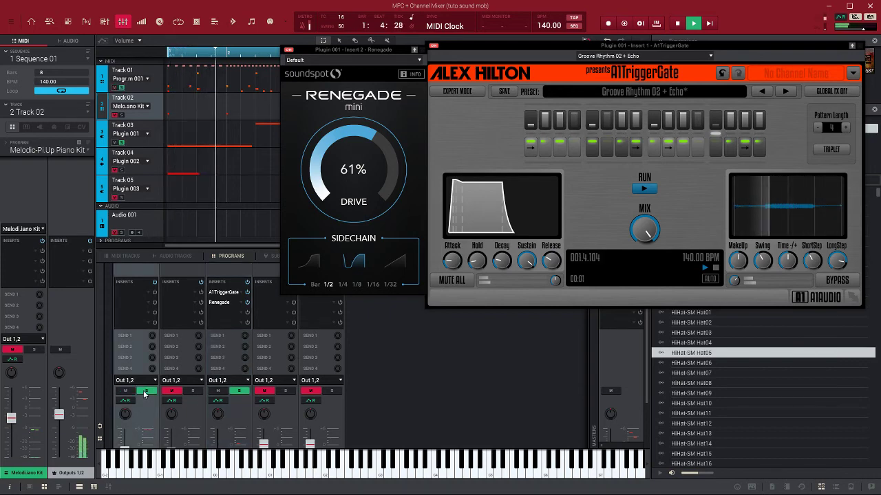
click(286, 392)
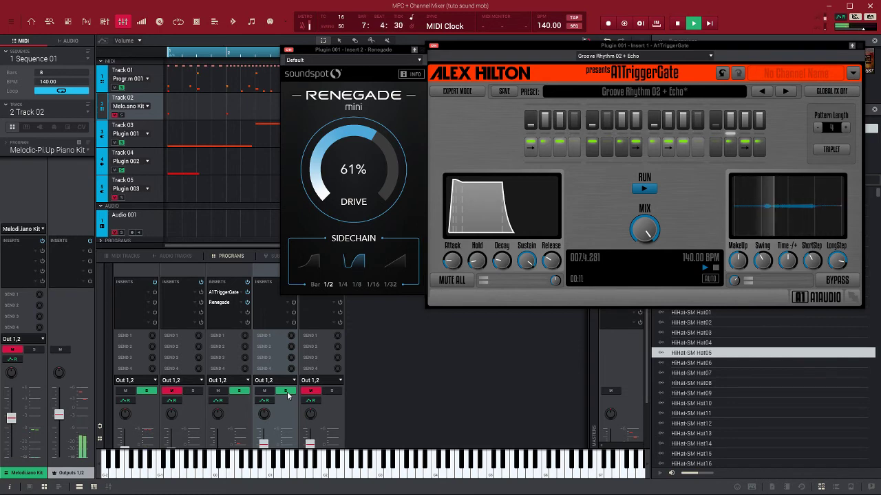
click(286, 392)
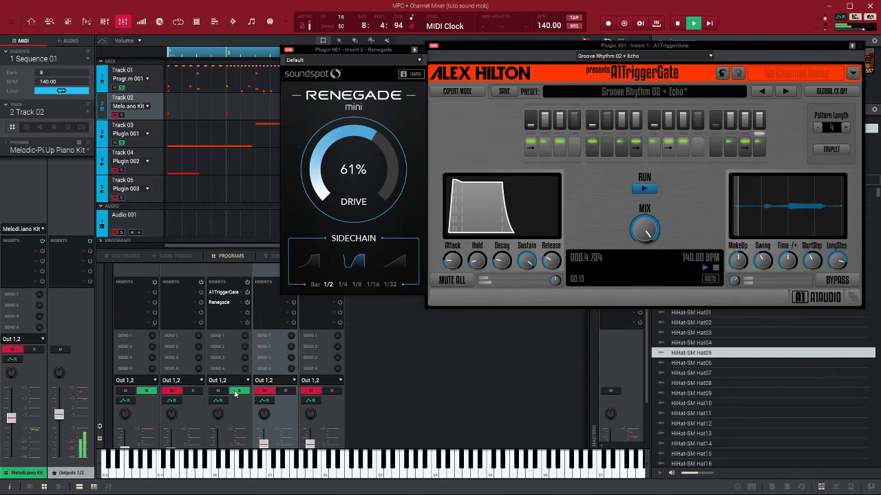
click(236, 393)
click(146, 393)
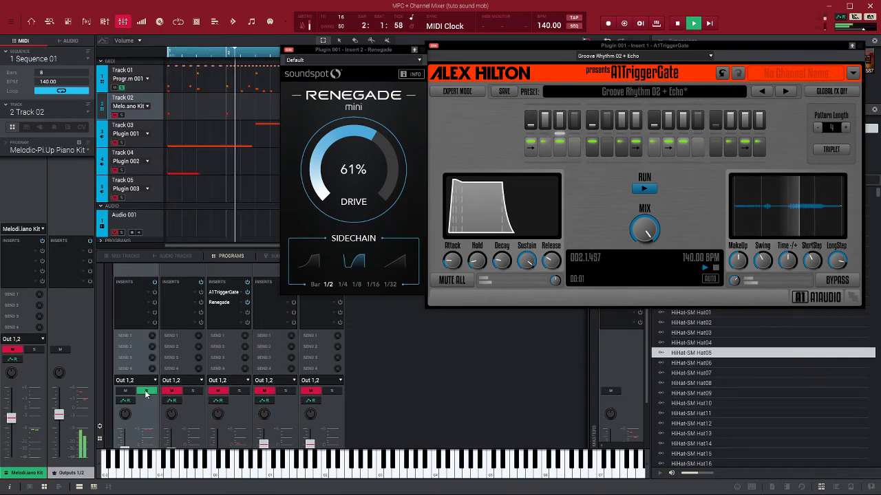
click(146, 392)
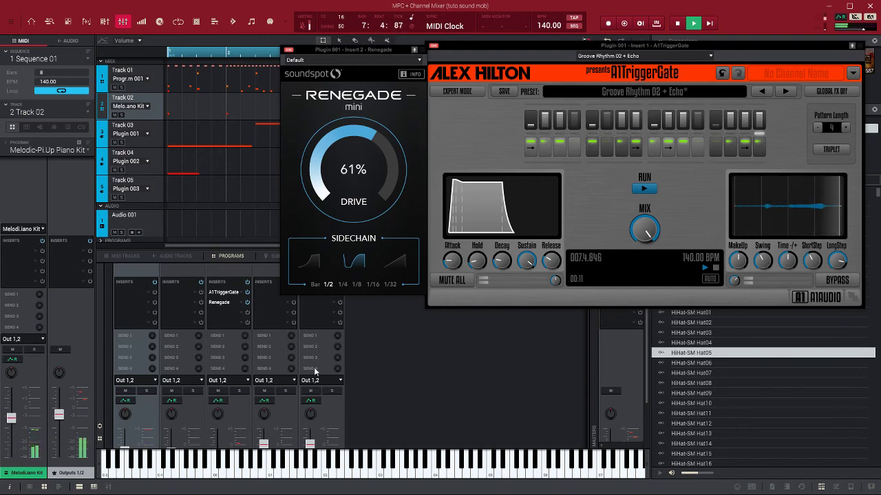
Close the A1TriggerGate and Renegade windows and stop playback.
click(853, 46)
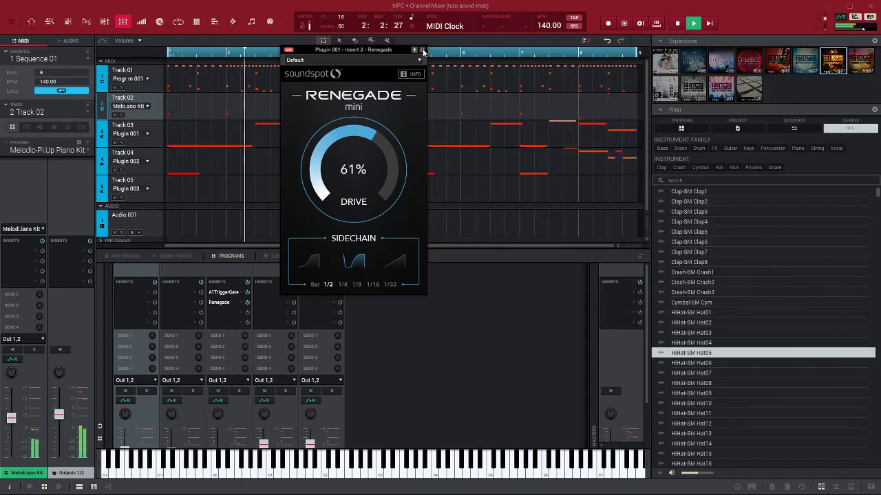
click(423, 51)
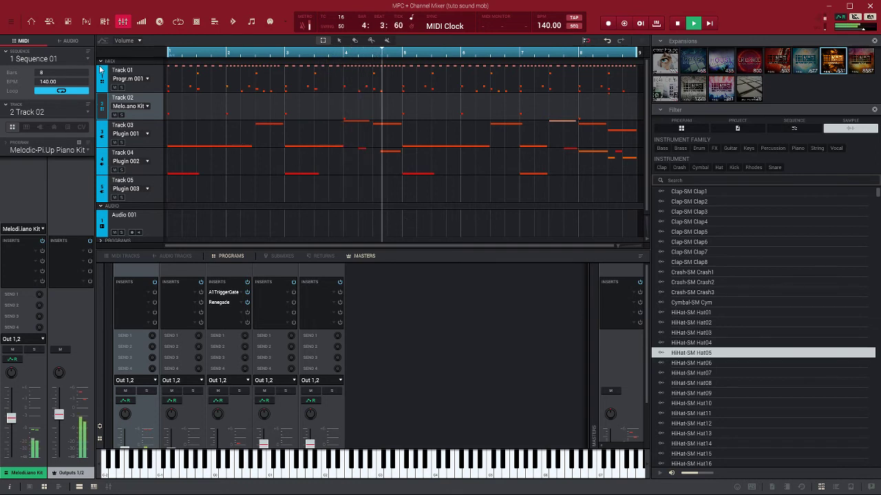
key(space)
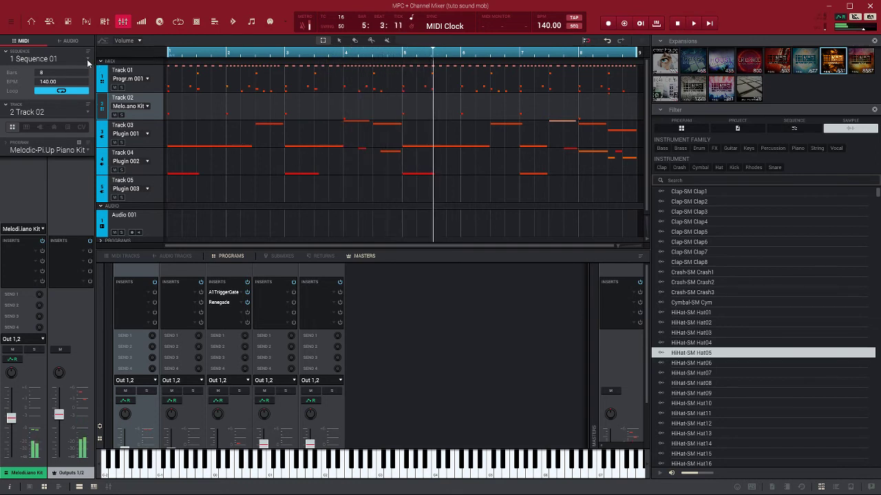
Play Sequence 02 with the gated strings and switch back to Sequence 01 during playback.
click(88, 61)
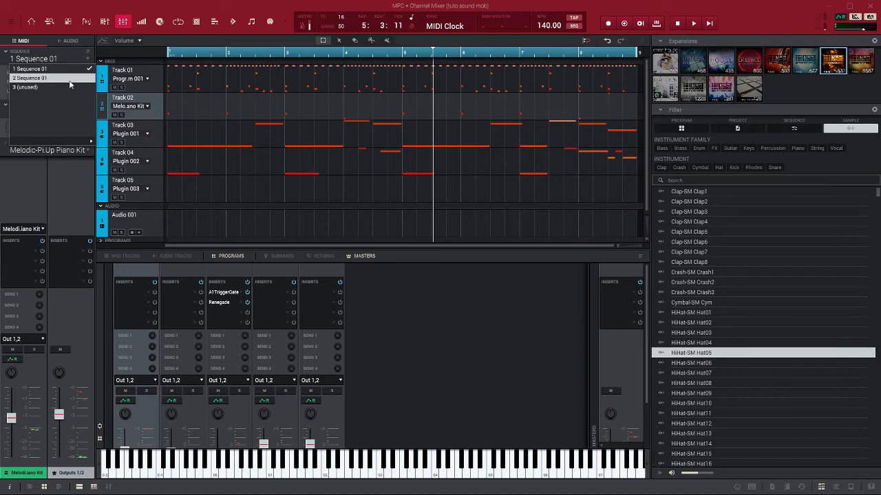
click(69, 83)
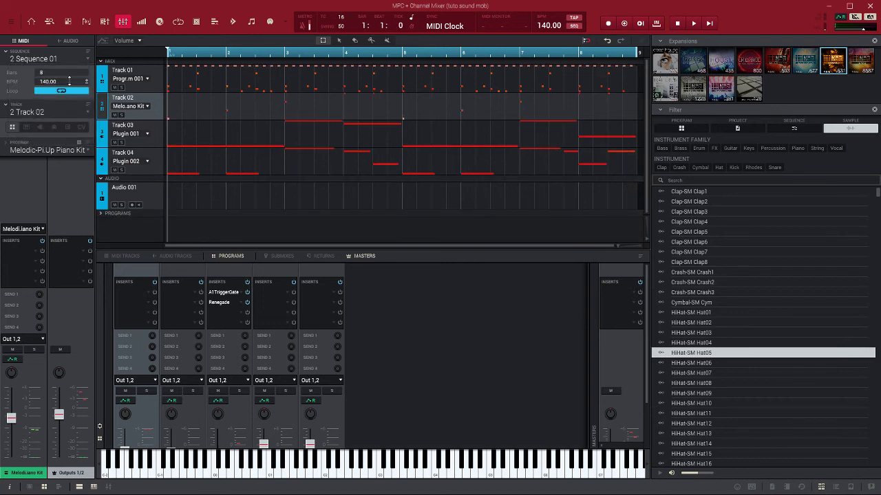
key(space)
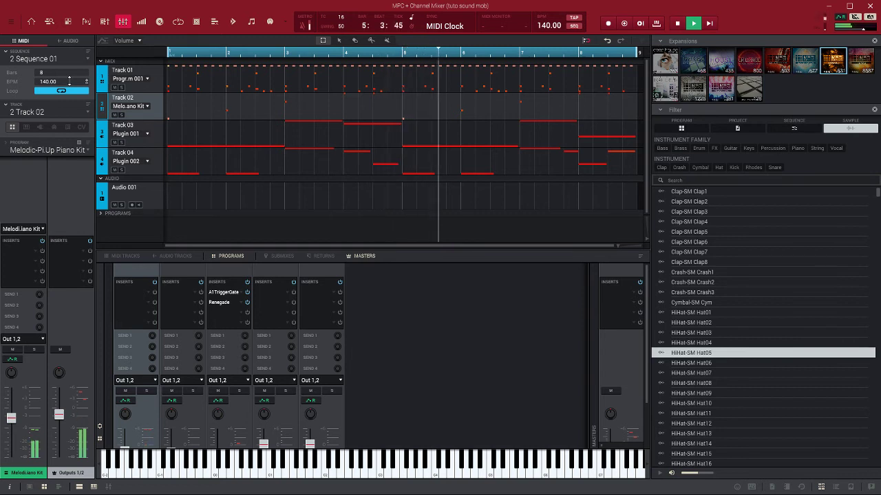
click(84, 60)
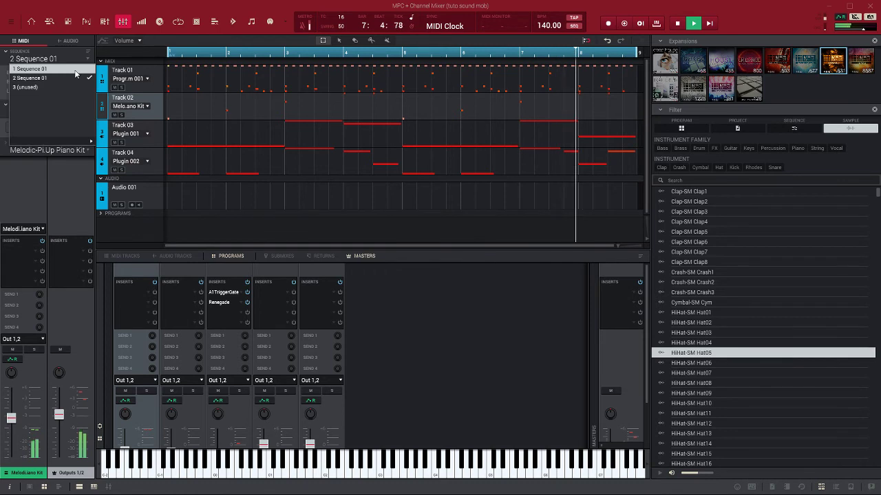
click(75, 69)
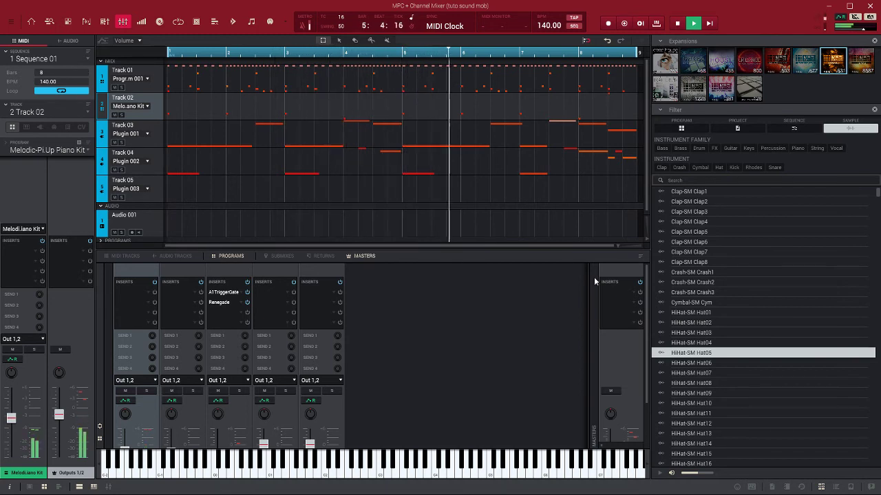
Set the volume of Plugin 001 to -14.3 dB while Sequence 01 plays, and stop playback.
drag(647, 302, 651, 362)
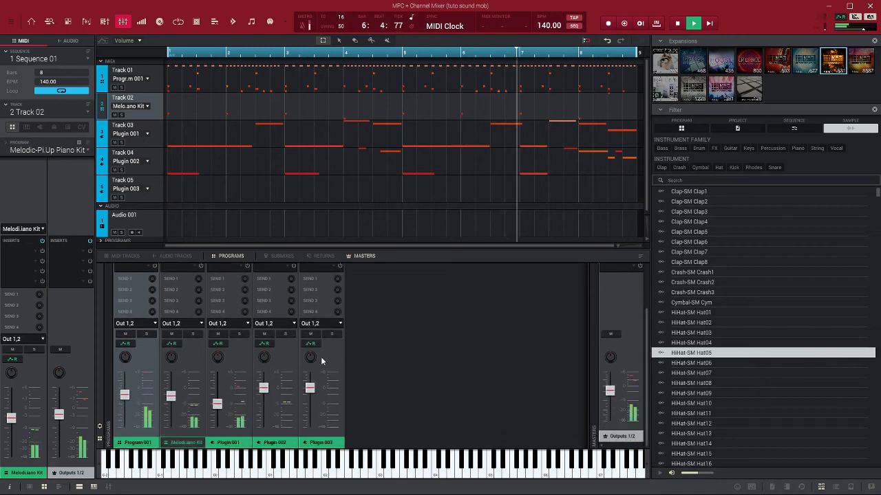
click(218, 408)
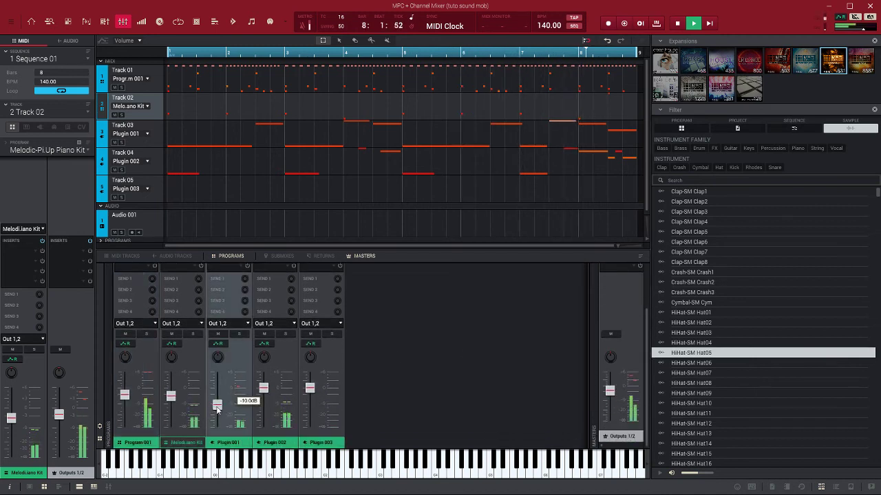
drag(218, 408, 215, 415)
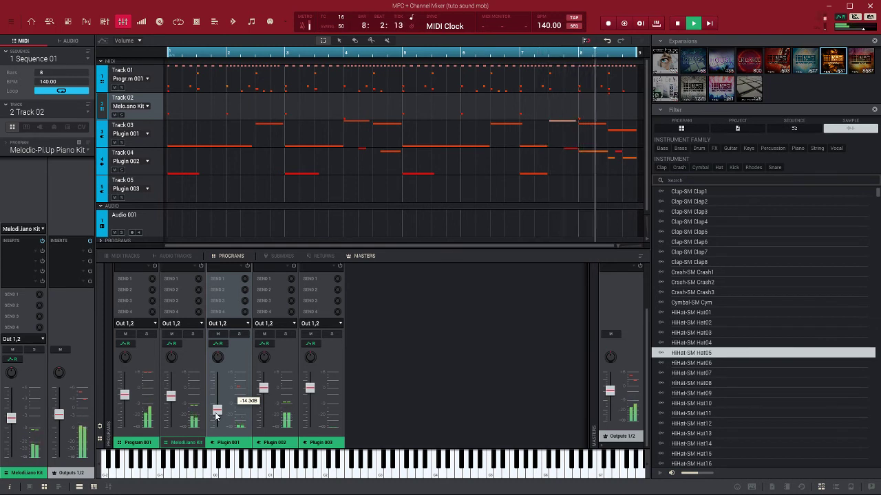
key(space)
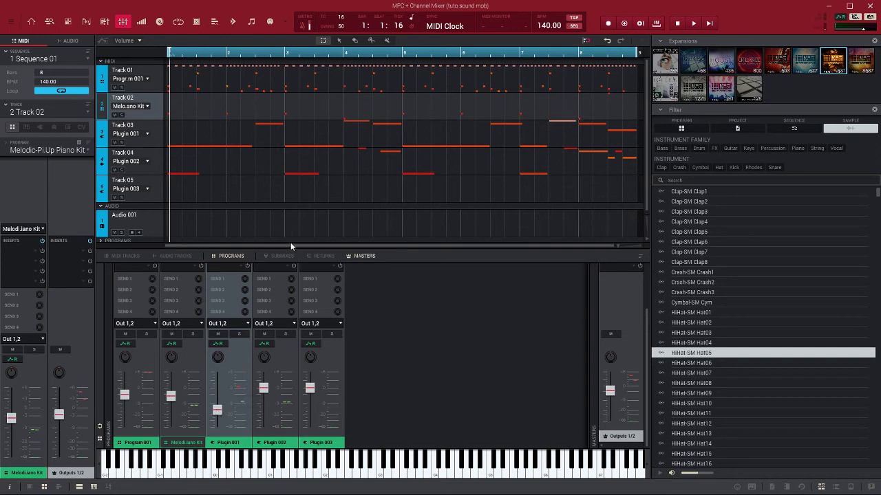
Show the Sound Mob expansion's cover and its list of programs in the browser.
click(835, 487)
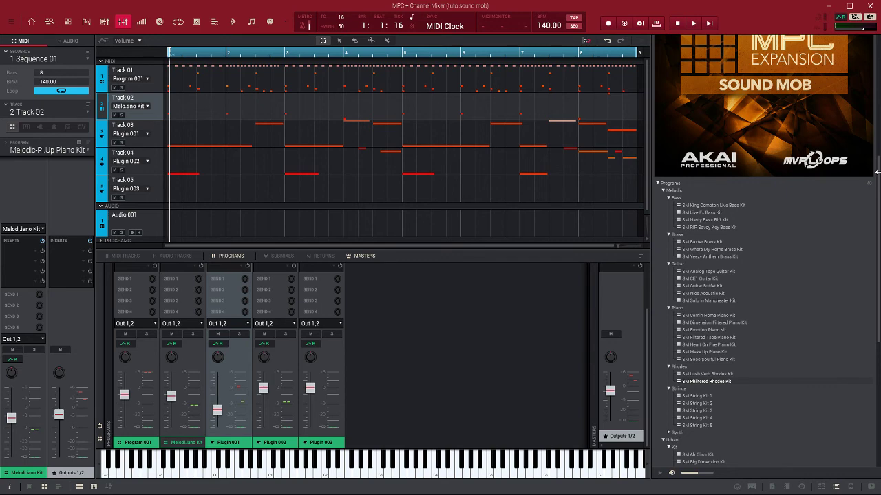
drag(878, 178, 876, 135)
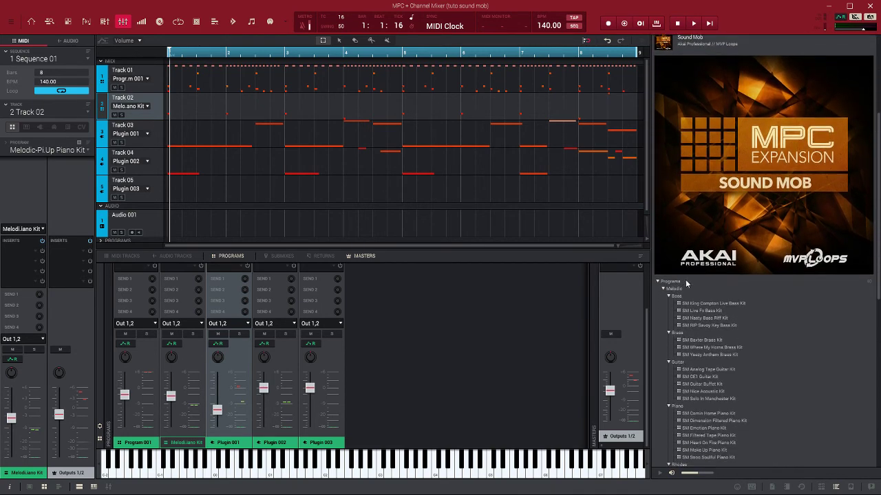
Collapse the Melodic and Urban program categories of the Sound Mob expansion, leaving the Programs group expanded.
click(662, 290)
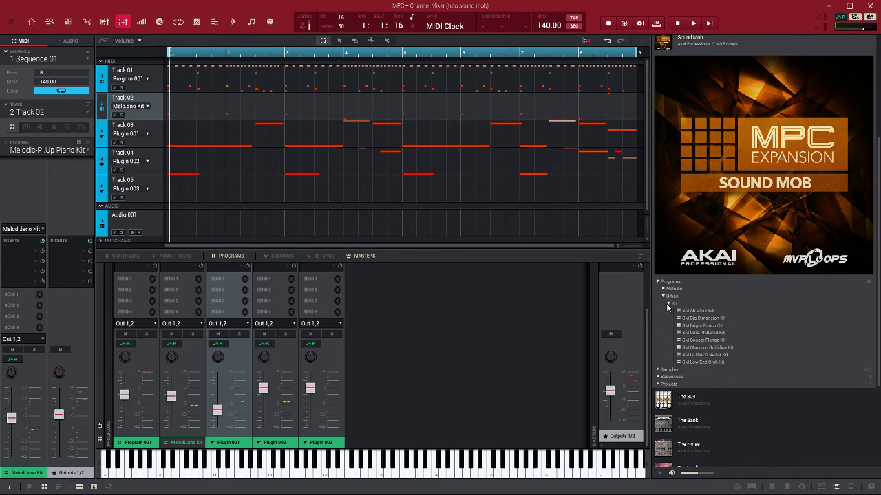
click(664, 297)
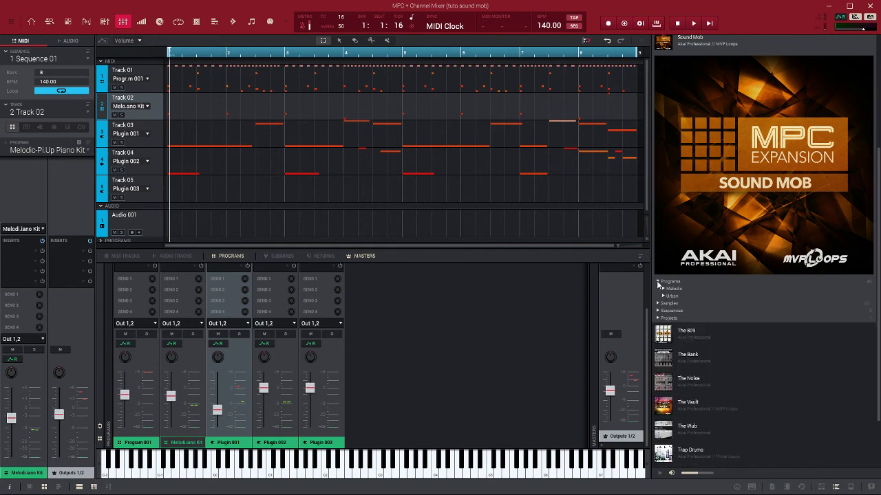
click(657, 282)
click(659, 282)
Open the online Expansion Store from MPC in the web browser and display the Sound Mob pack's details.
click(13, 22)
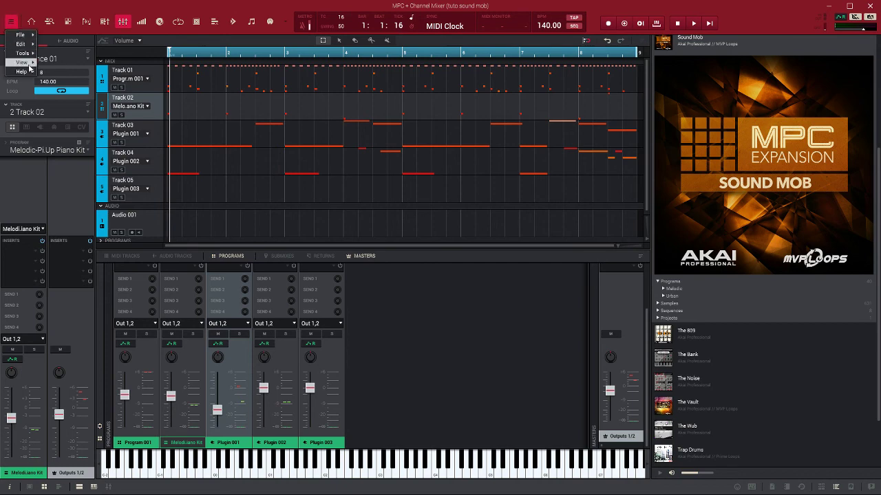
mouse_move(28, 72)
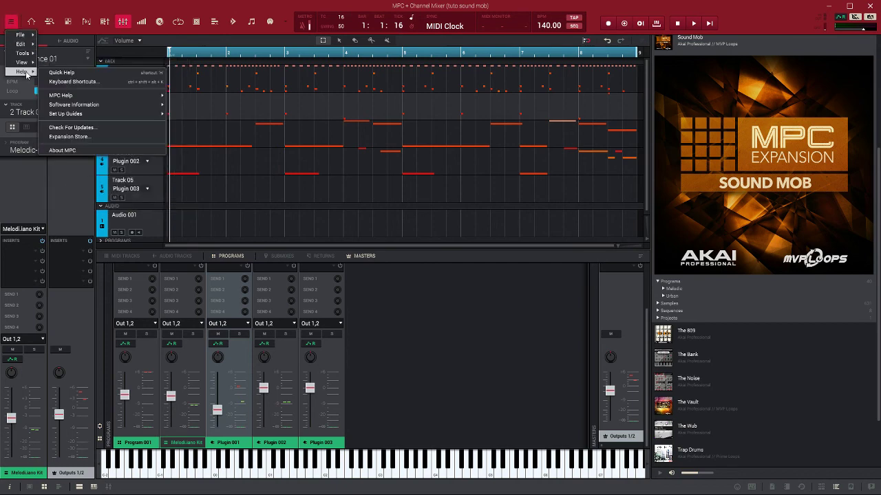
click(81, 138)
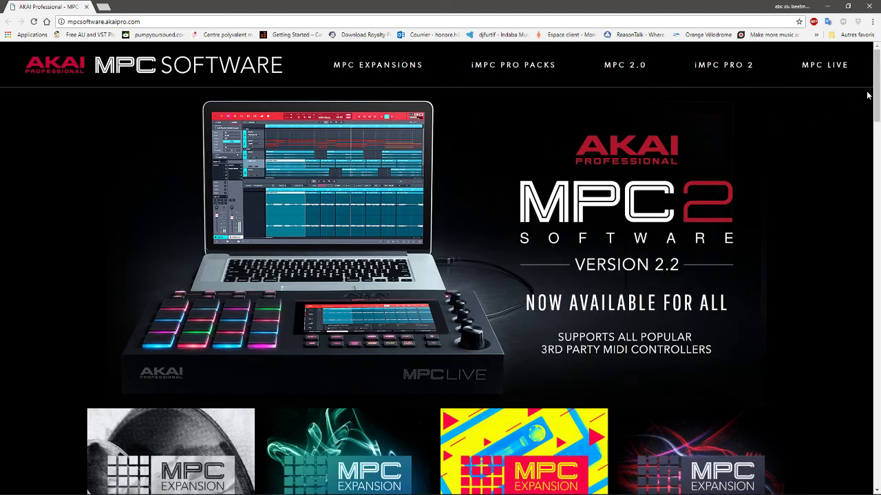
drag(876, 91, 876, 192)
scroll(693, 230, down, 4)
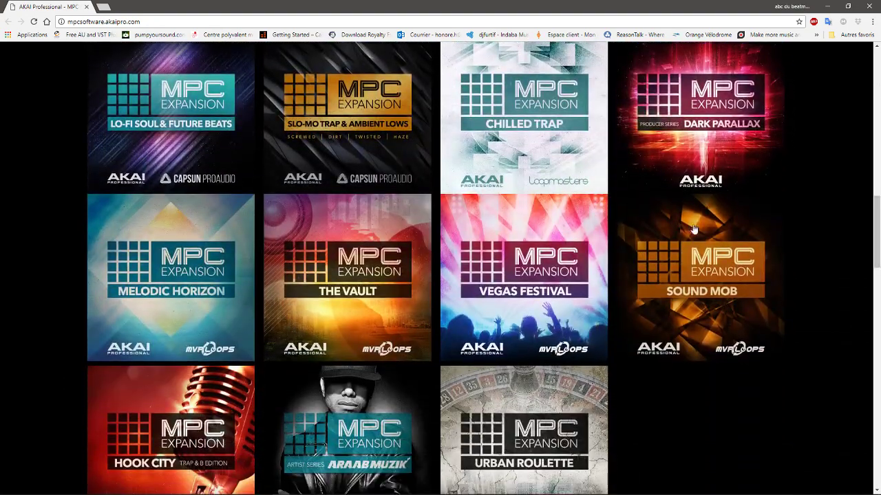
mouse_move(640, 221)
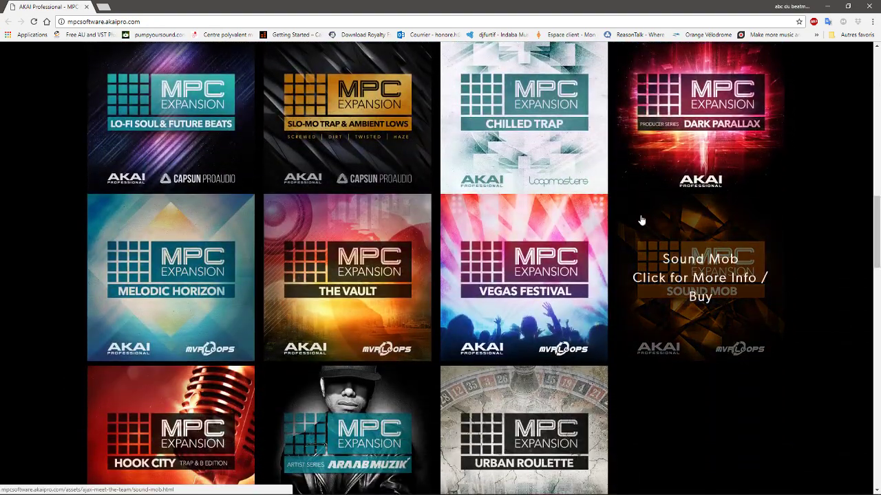
click(712, 226)
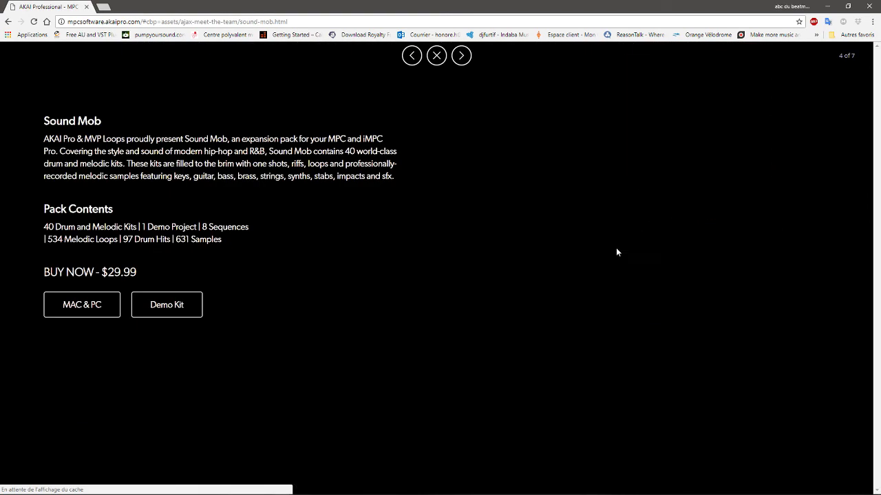